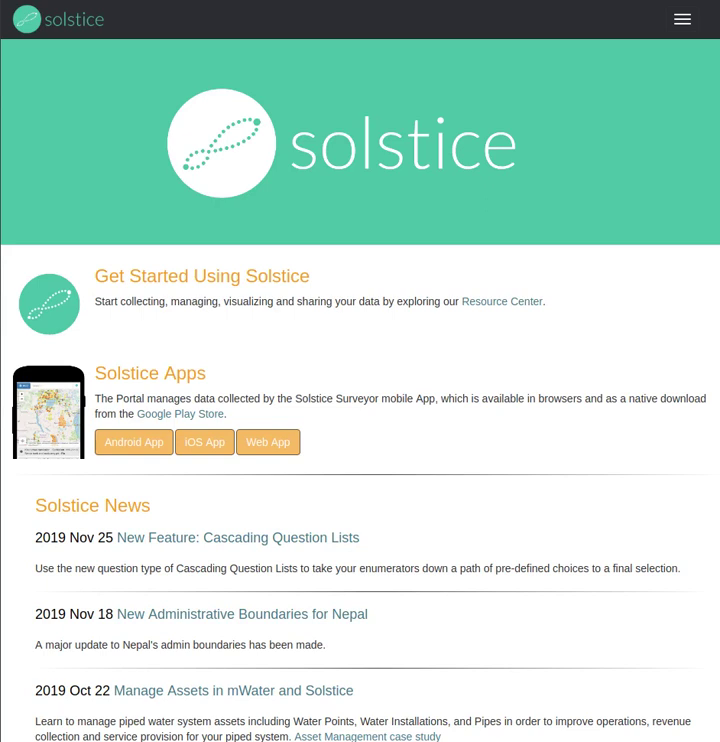
Create a new survey and name it "Cascade demo".
click(682, 19)
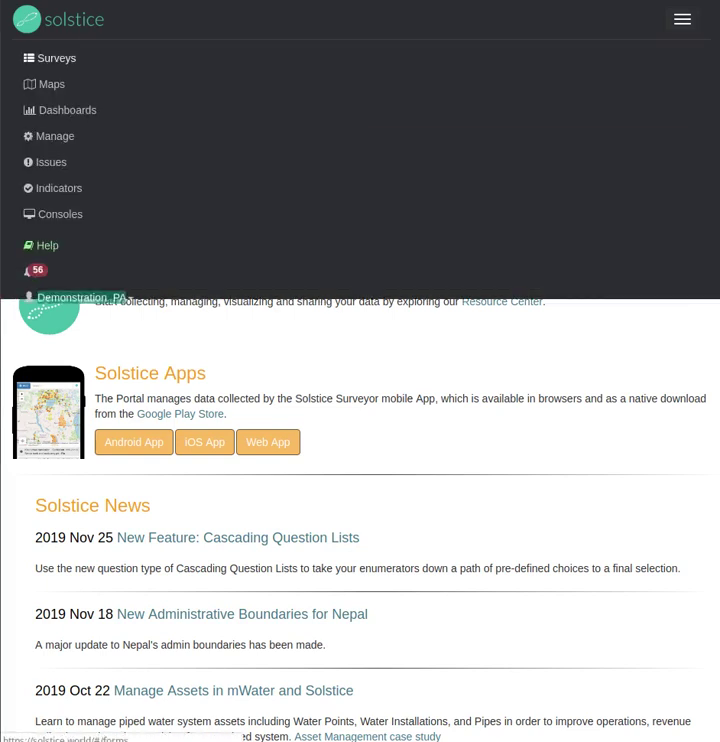
click(50, 58)
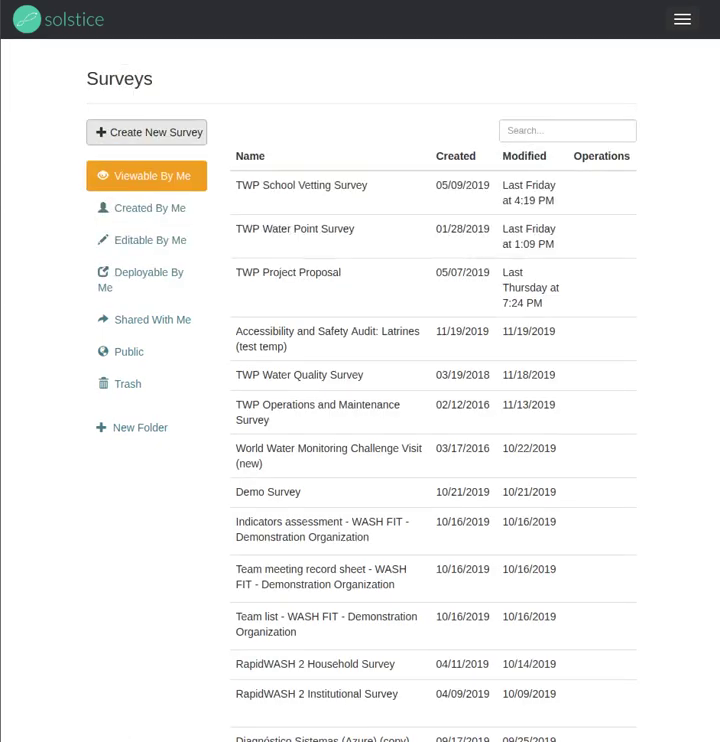
click(147, 132)
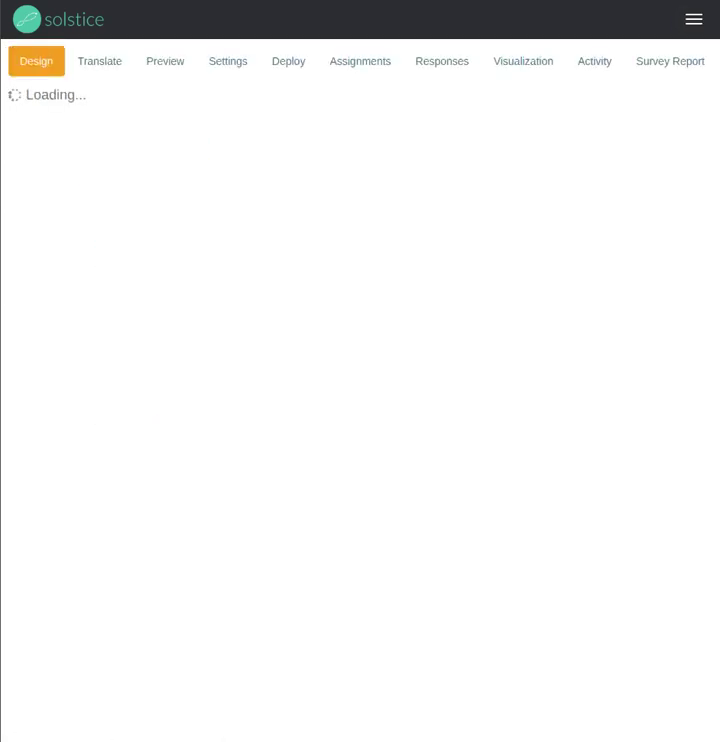
click(160, 130)
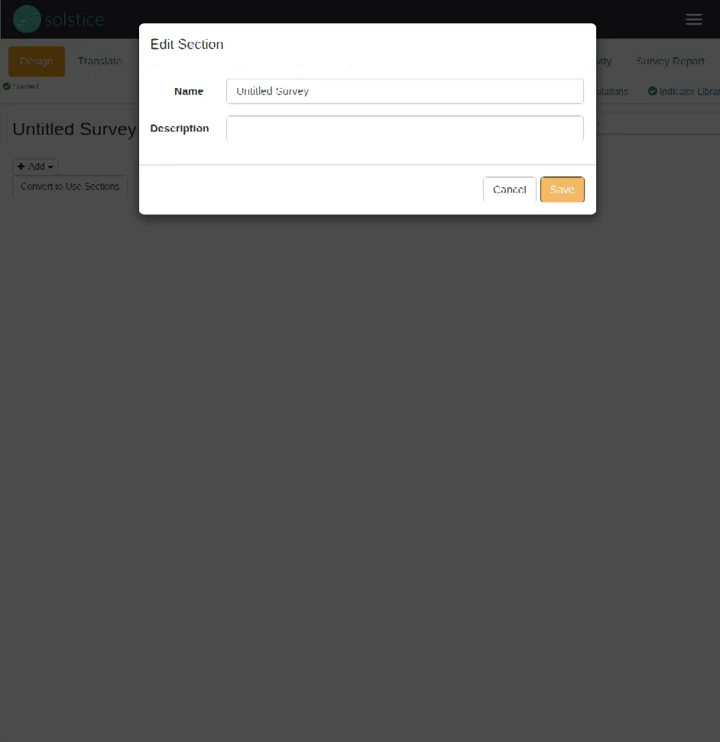
text(Casca)
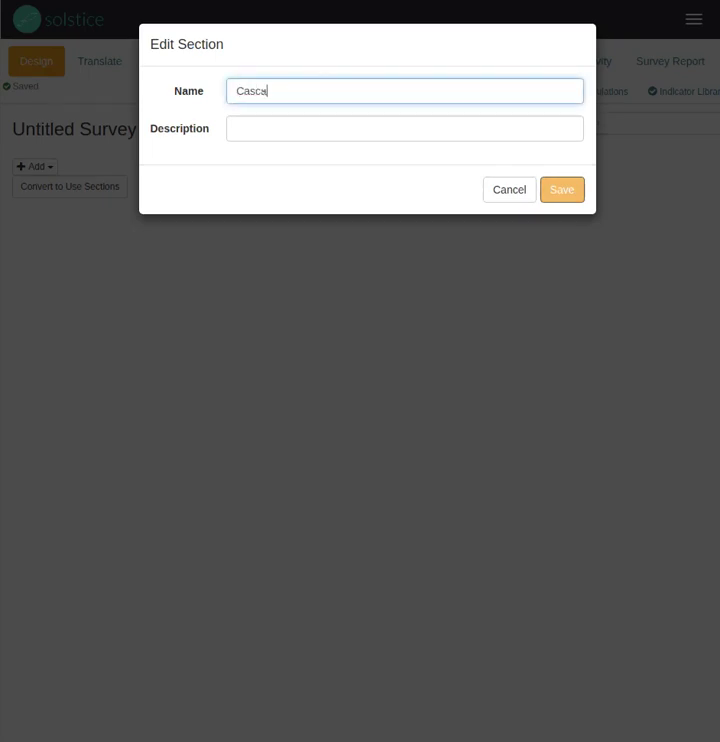
text(de demo)
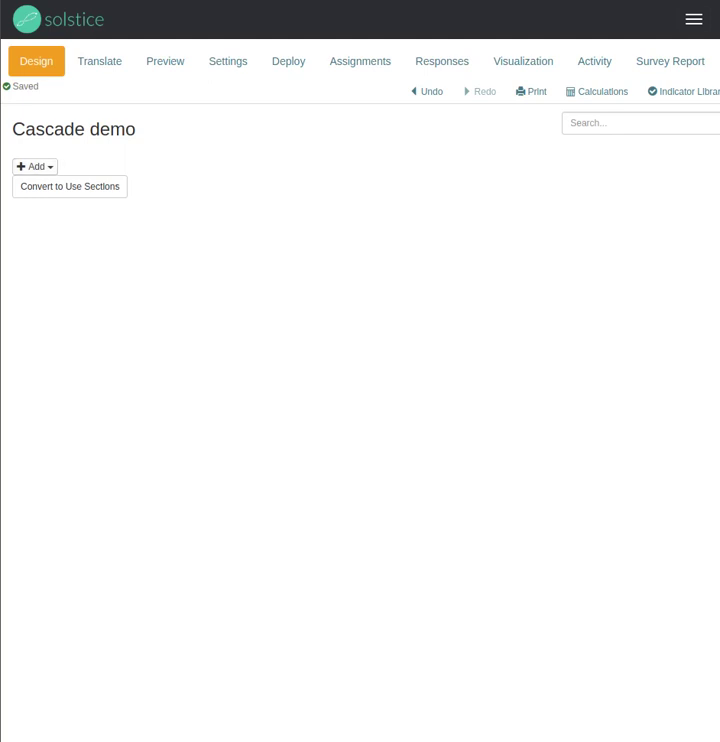
Add a new question of type Cascading List Question with the question text "Project".
click(35, 167)
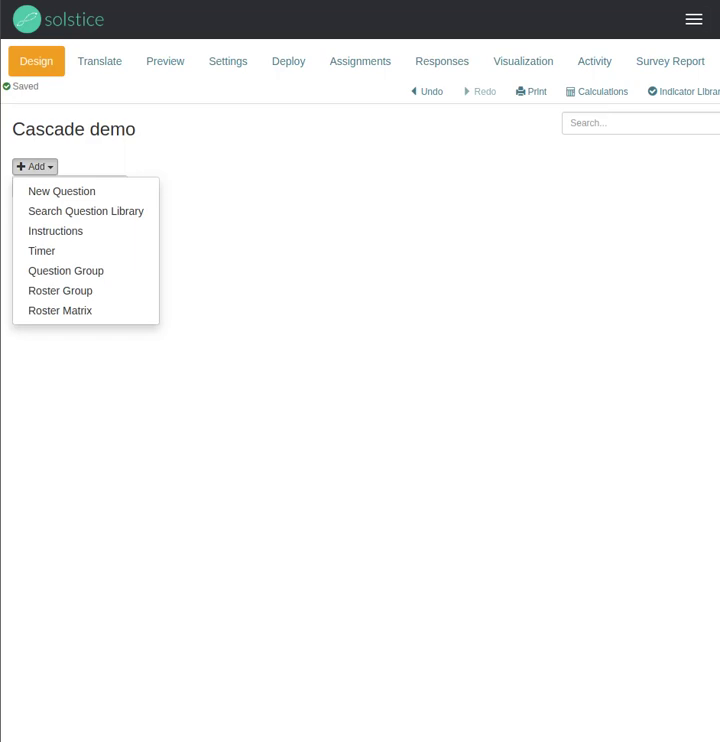
key(Return)
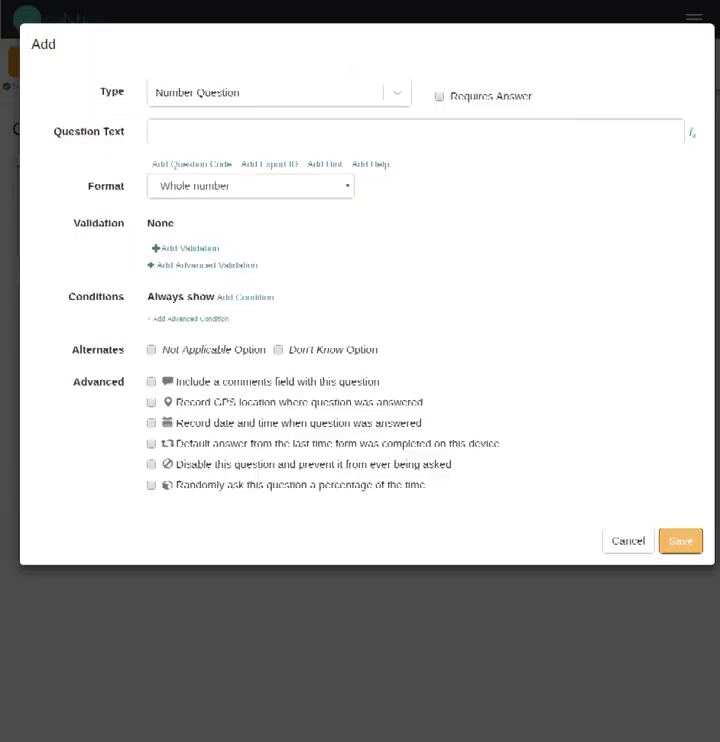
key(Down)
drag(406, 143, 406, 265)
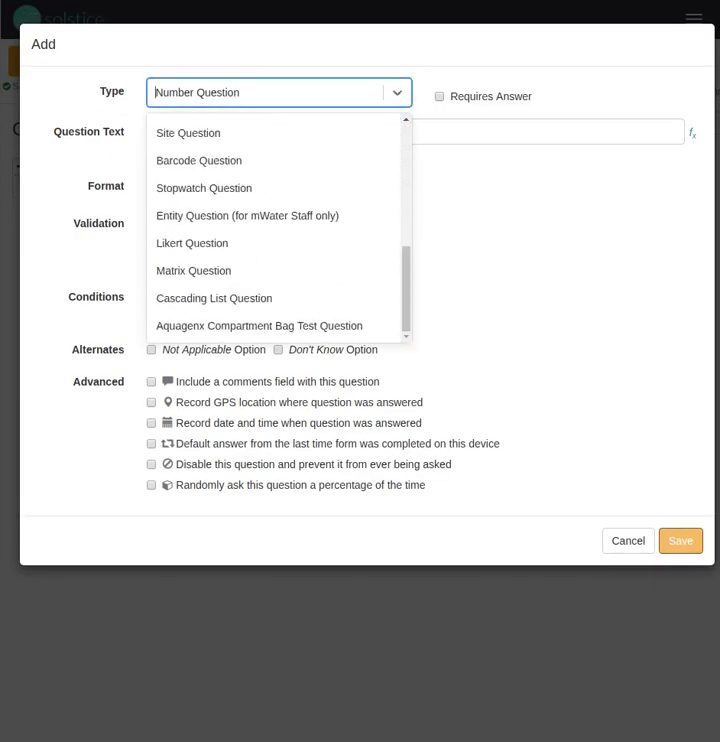
click(285, 298)
key(Tab)
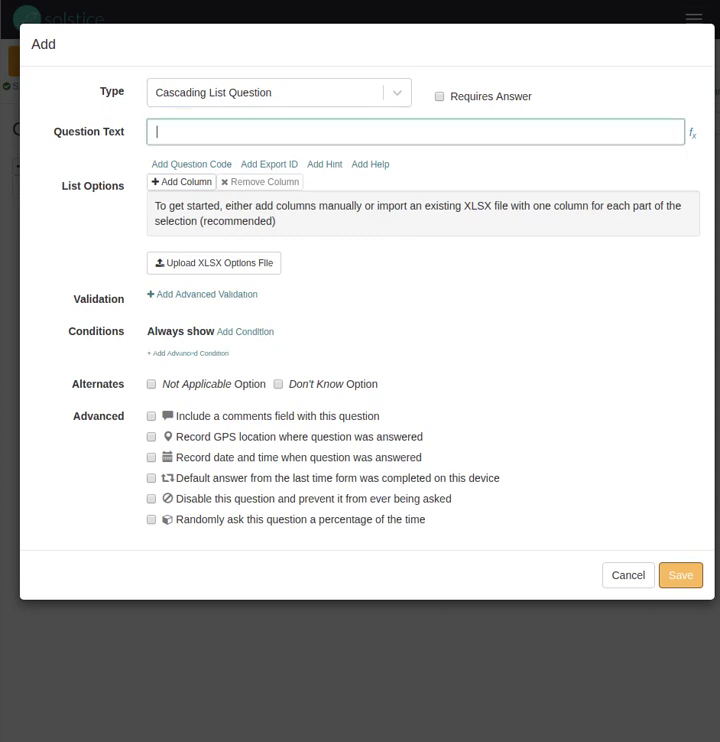
text(Project)
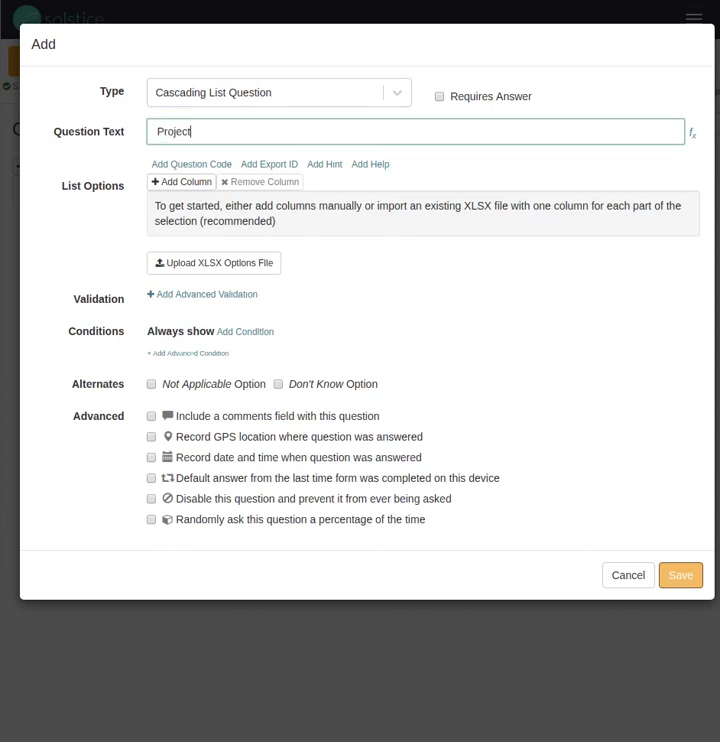
Try to save the cascading list question without any list columns.
double_click(175, 131)
click(99, 76)
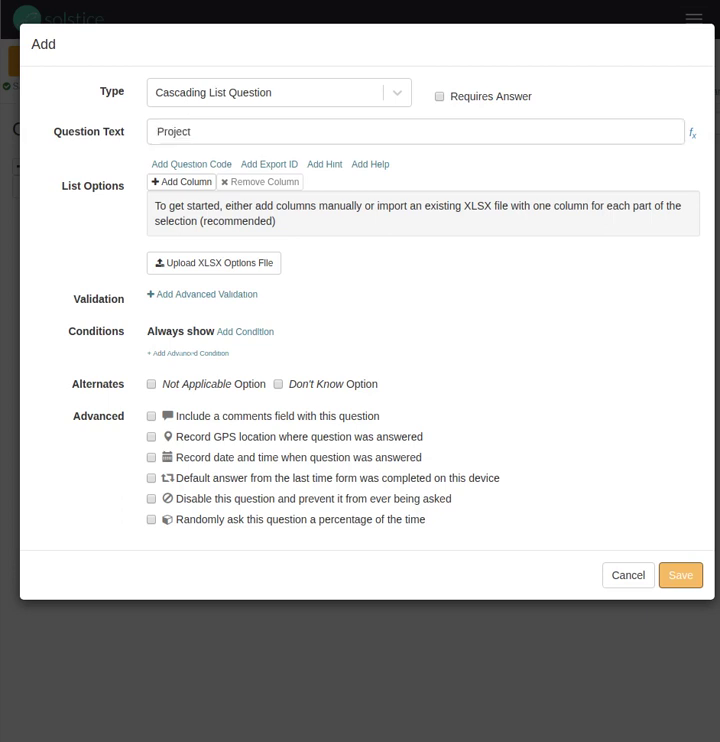
click(681, 575)
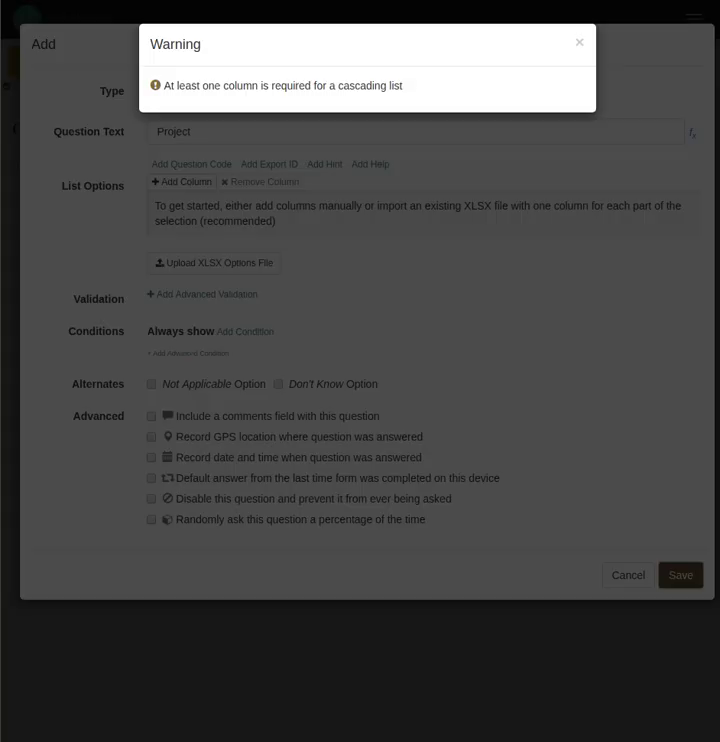
click(579, 42)
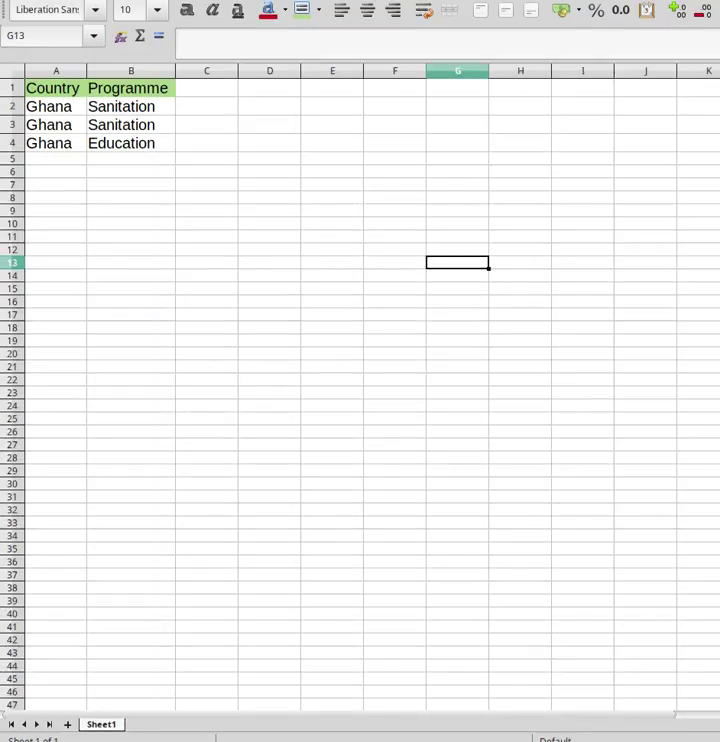
Switch to the options spreadsheet in LibreOffice Calc and examine its Country and Programme columns.
click(269, 158)
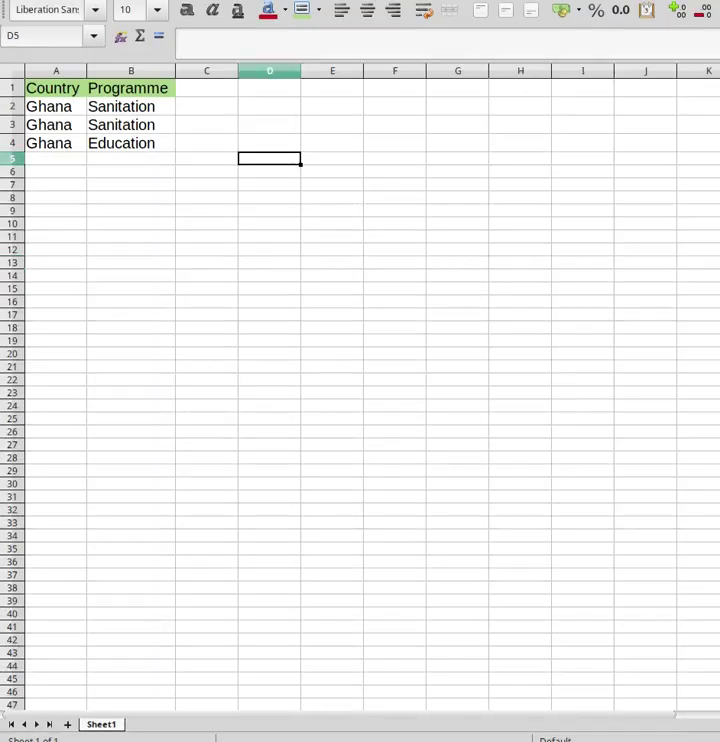
click(56, 185)
click(56, 172)
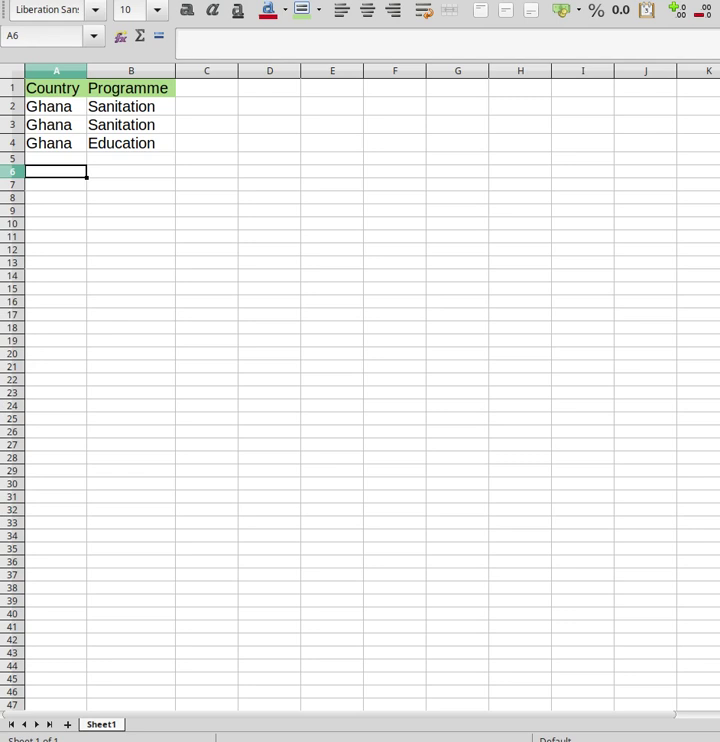
drag(56, 88, 56, 224)
click(131, 250)
click(131, 198)
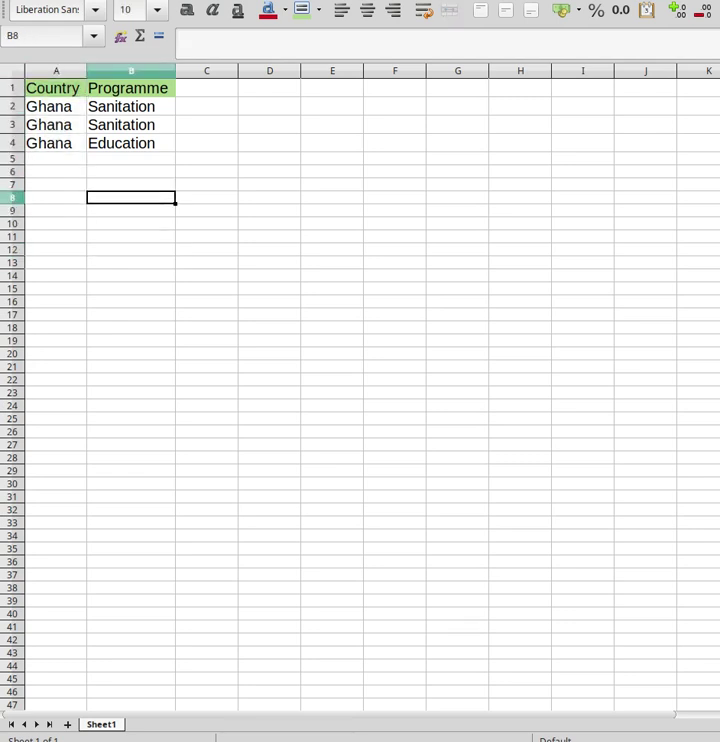
drag(131, 88, 131, 250)
click(56, 159)
Add the header "Project" in cell C1 with the same formatting as the Programme header.
click(207, 88)
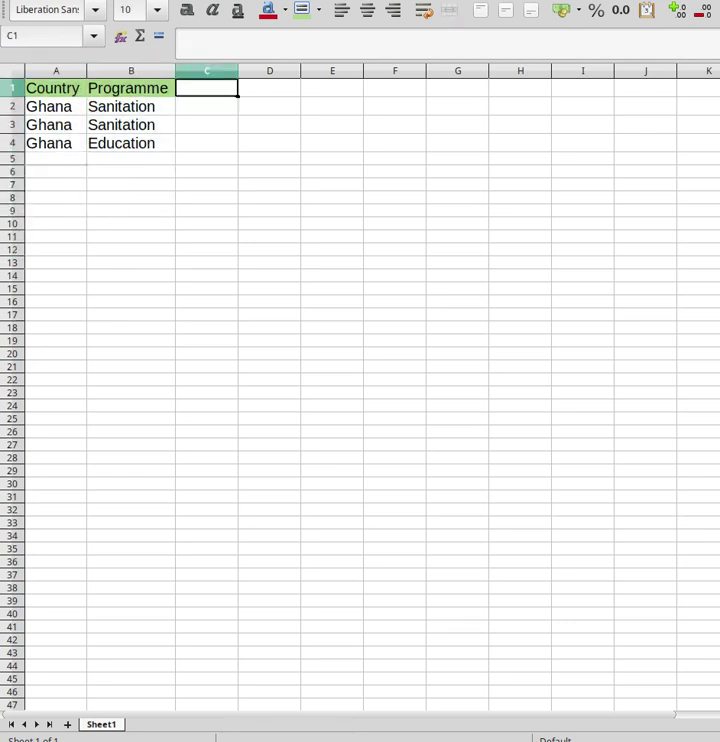
text(Project)
key(Return)
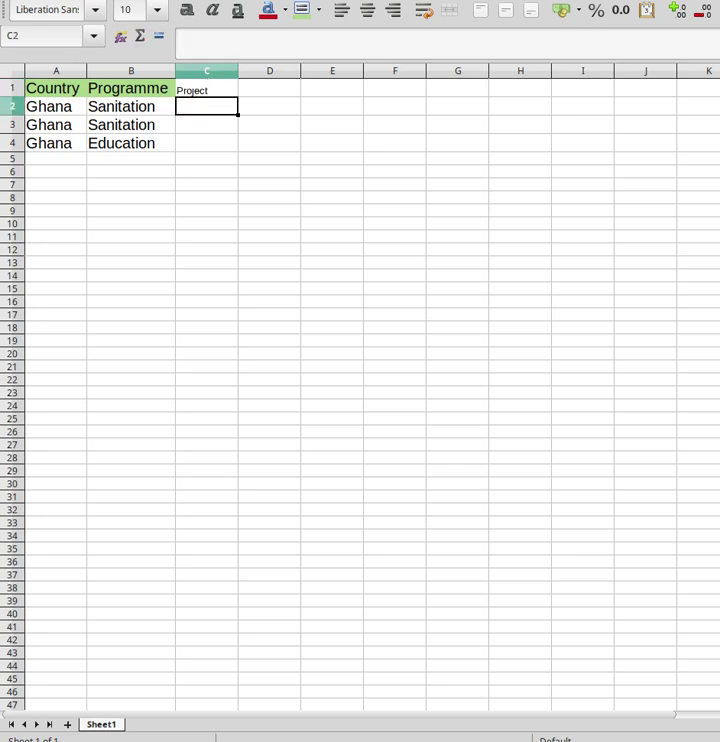
click(131, 88)
key(ctrl+c)
click(207, 88)
key(ctrl+v)
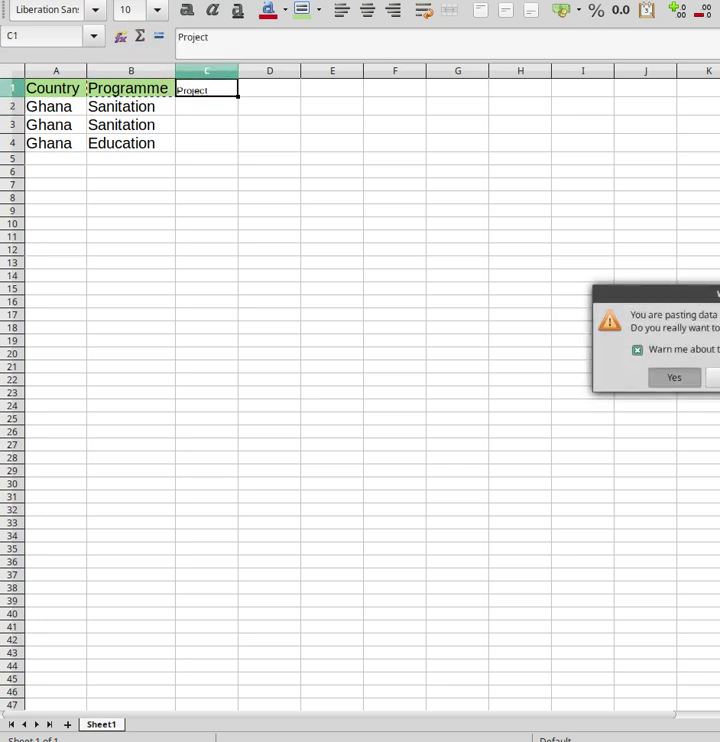
click(674, 377)
double_click(203, 38)
text(Project)
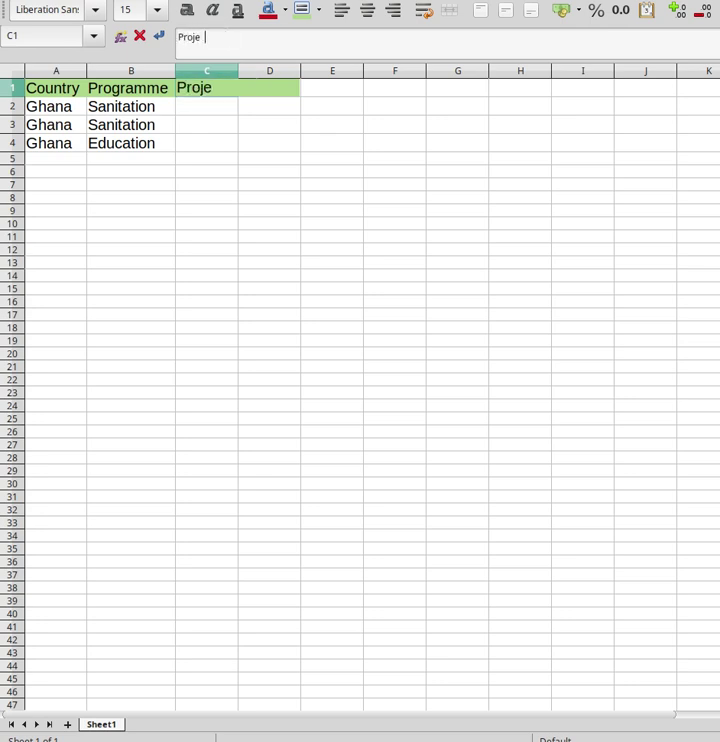
click(159, 36)
Enter "Shama Project" in cell C2 for the first Ghana Sanitation row.
click(207, 106)
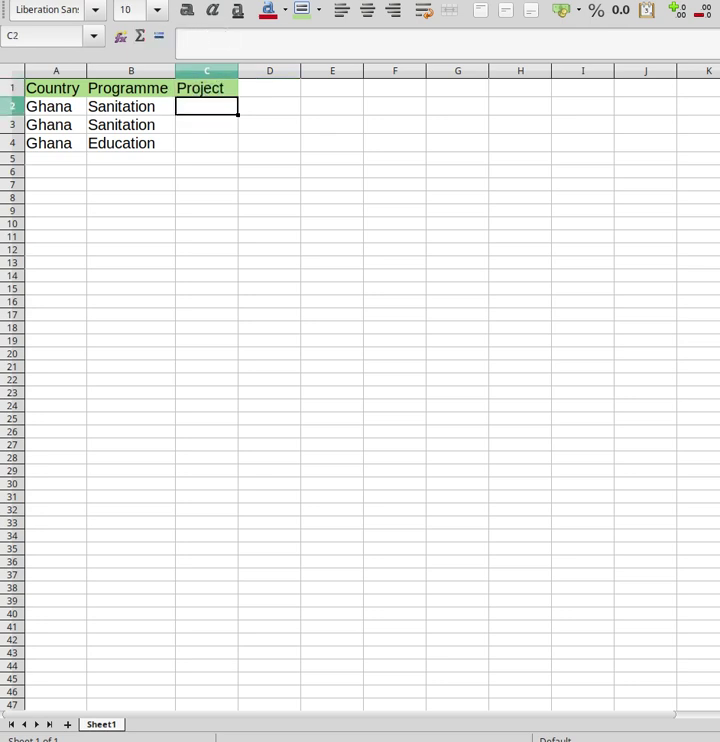
key(Left)
key(Left)
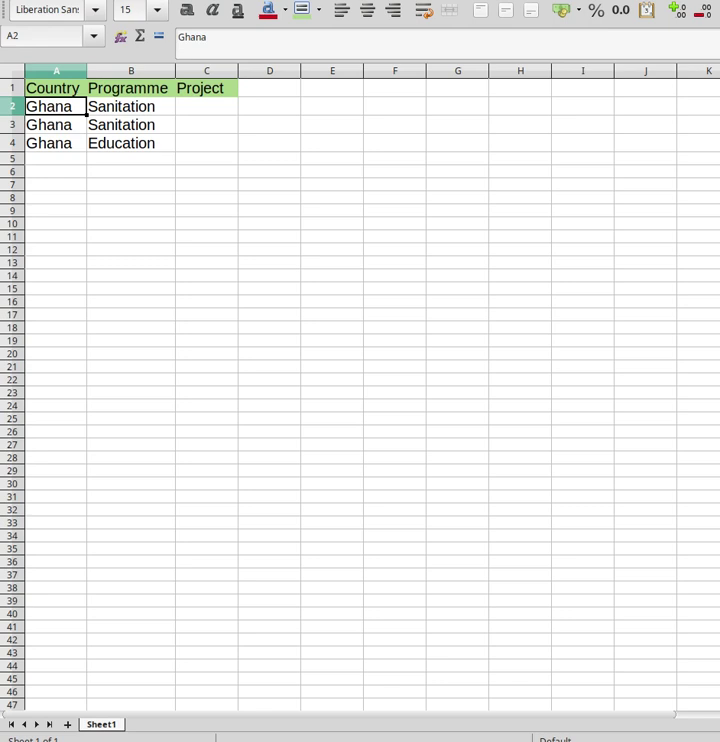
key(Right)
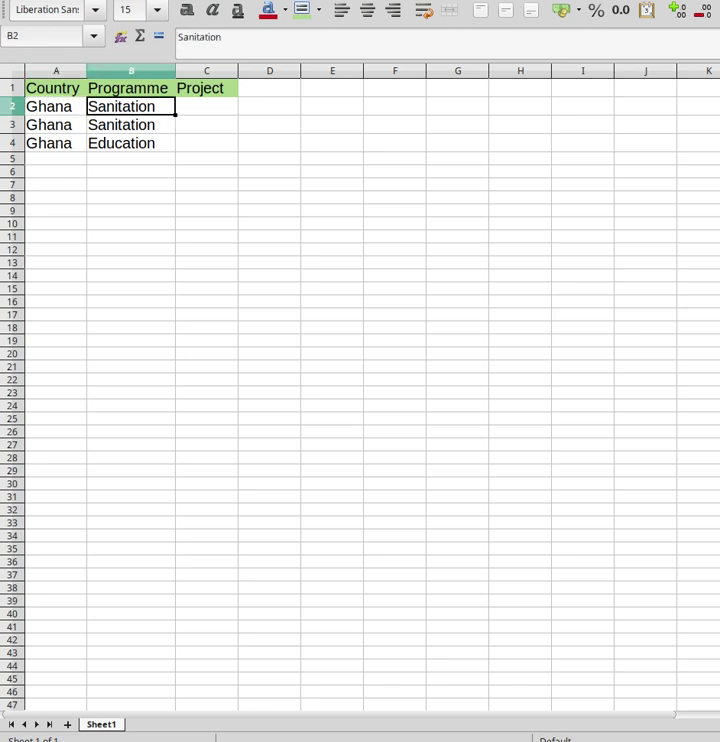
key(Right)
text(S)
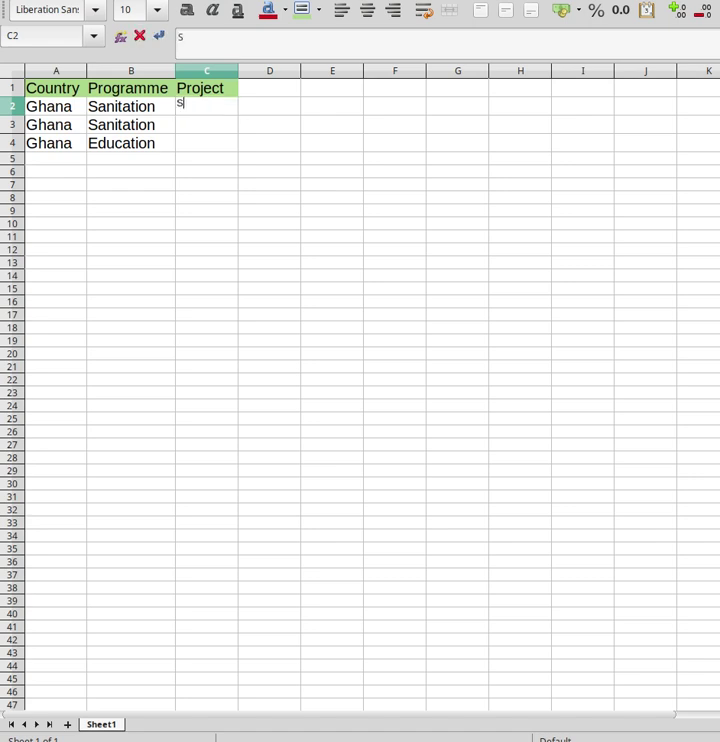
text(hama Project)
key(Return)
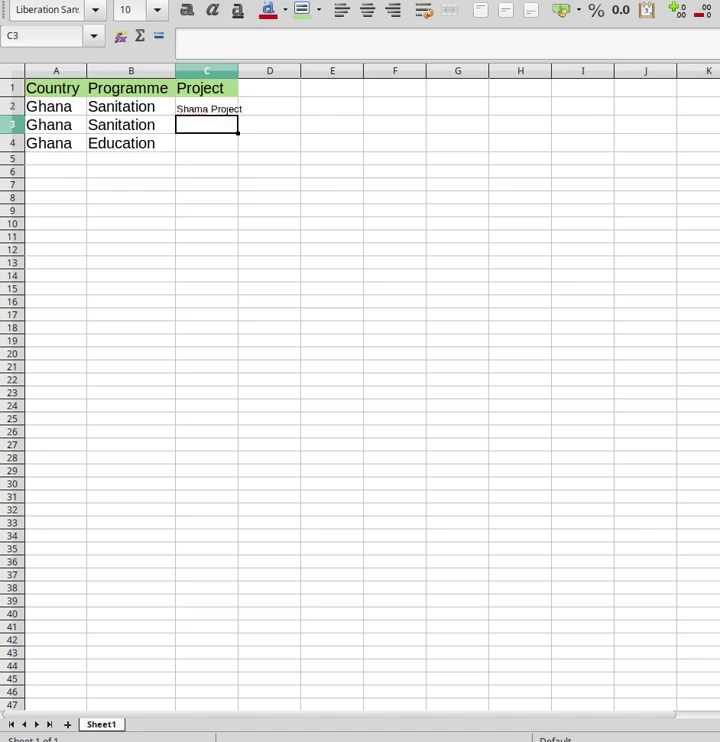
Set the font size of the whole Project column to 15.
key(Up)
key(Left)
click(207, 71)
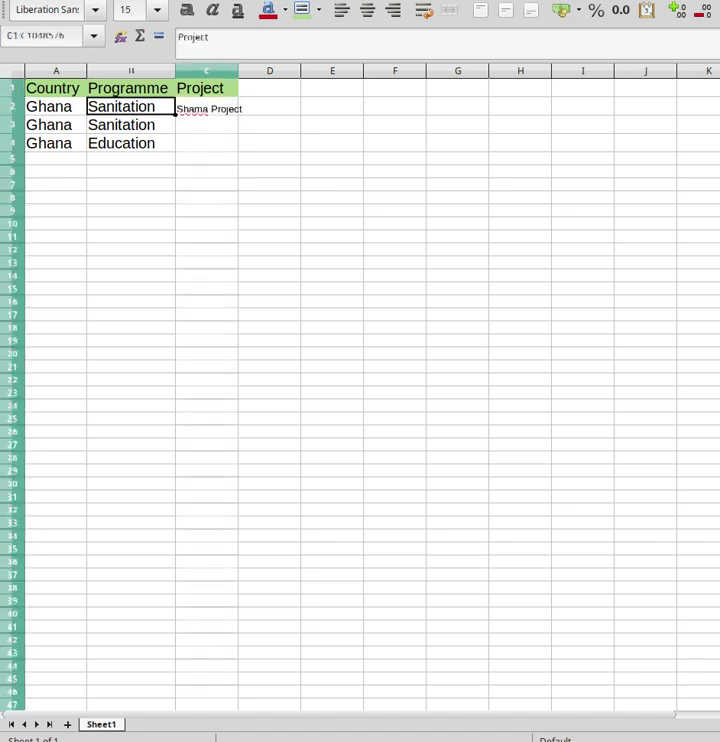
click(156, 9)
click(129, 93)
Enter "Accra Project" in cell C3 and fit column C's width to its contents.
click(206, 143)
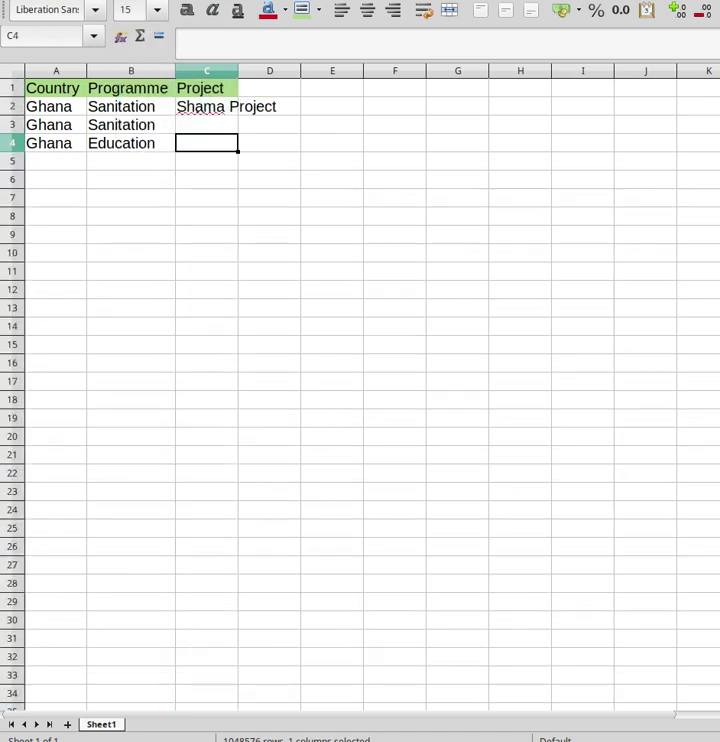
click(206, 124)
text(Accra Project)
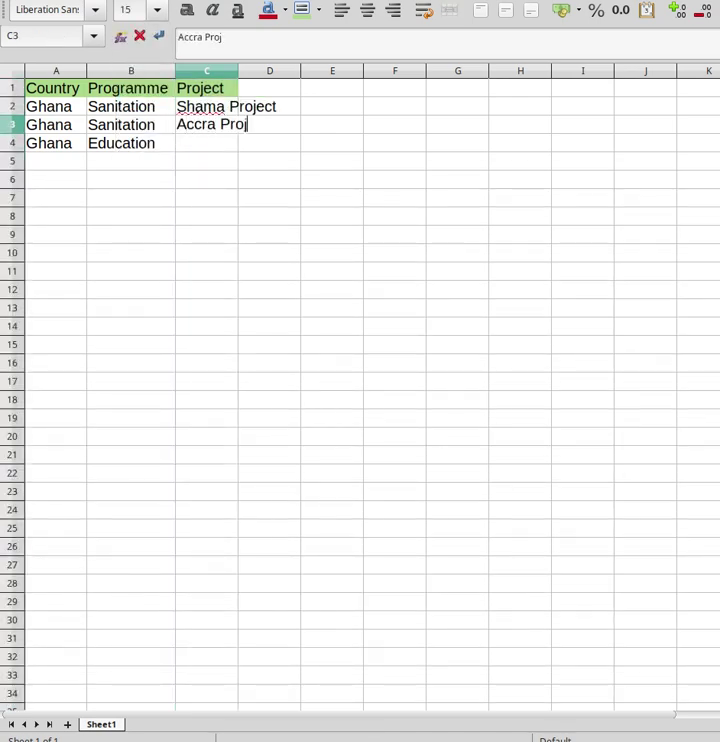
key(Return)
double_click(238, 71)
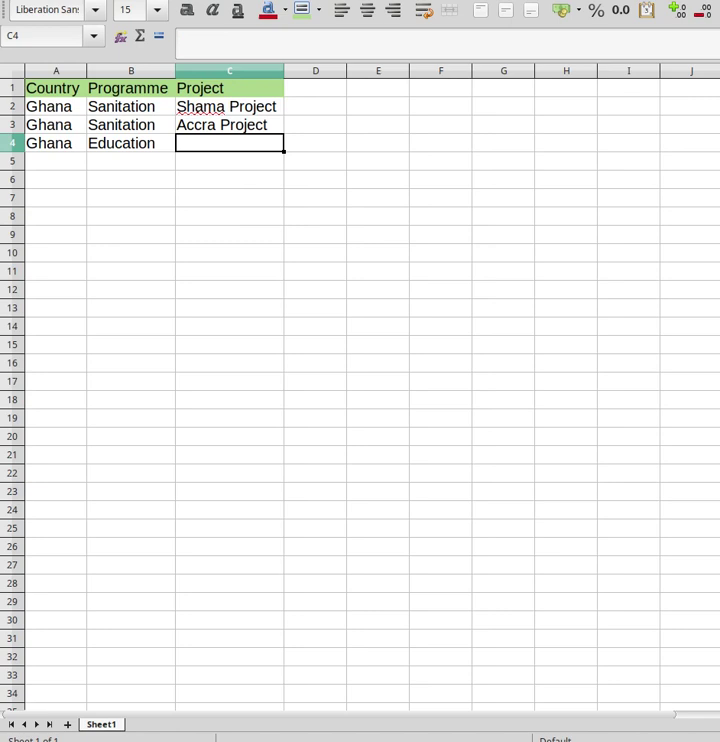
Enter "Shama Project" in cell C4 for the Ghana Education row.
key(Left)
key(Left)
key(Right)
key(Right)
text(Shama Proje)
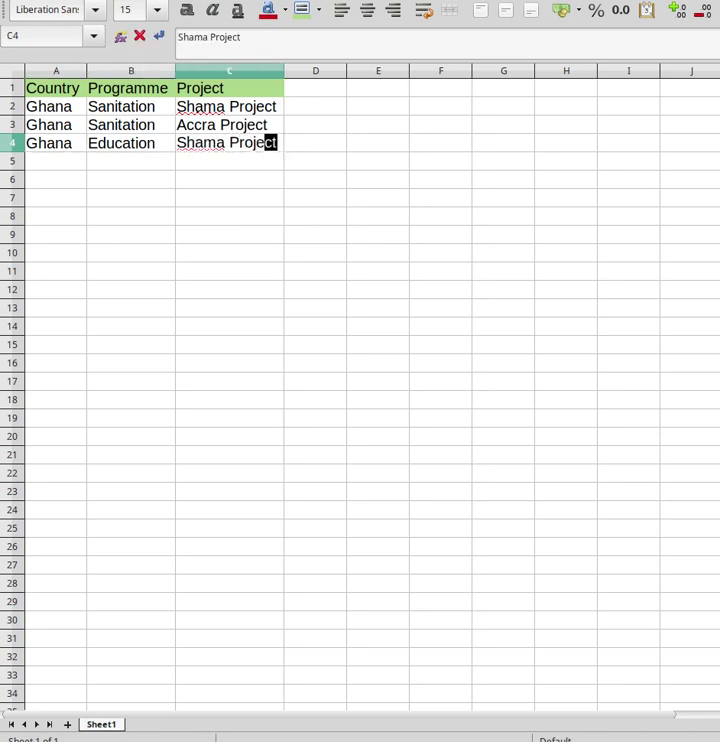
key(Return)
Examine the Programme entries in B2 to B4 beside their projects.
key(Up)
key(Up)
key(Up)
key(Up)
key(Left)
key(Down)
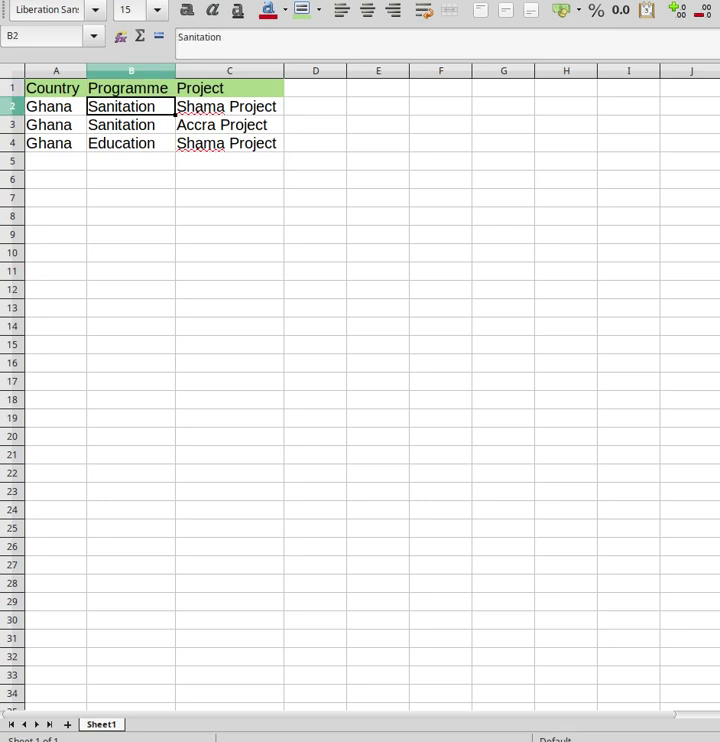
key(Down)
key(Down)
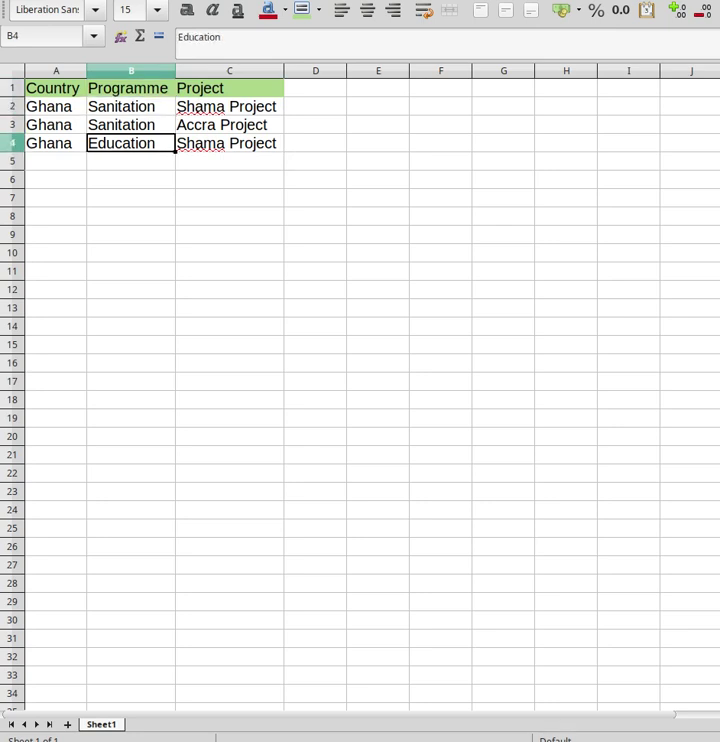
Enter "Rwanda" as the country in cell A5.
key(Down)
key(Left)
text(Rwanda)
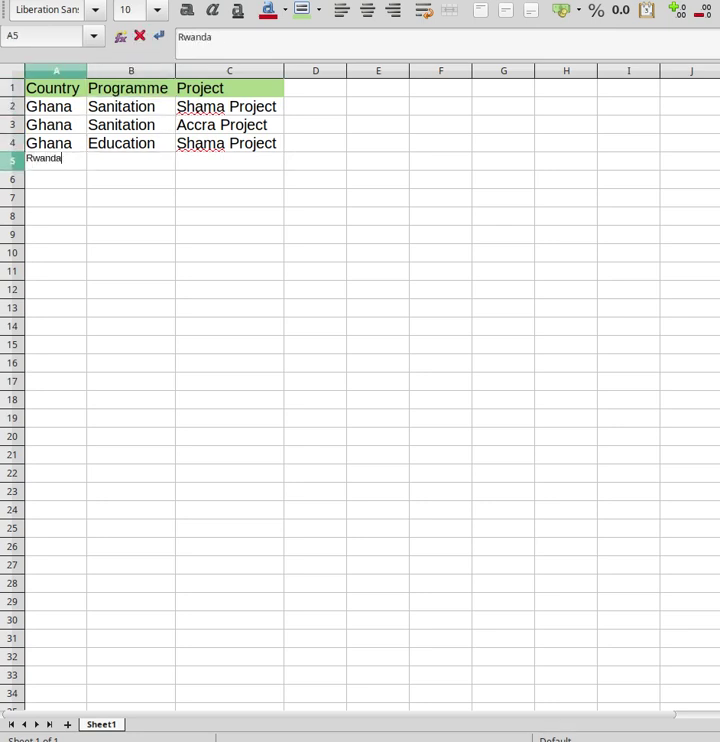
key(Return)
Set the font size of columns A and B to 15.
drag(57, 71, 131, 71)
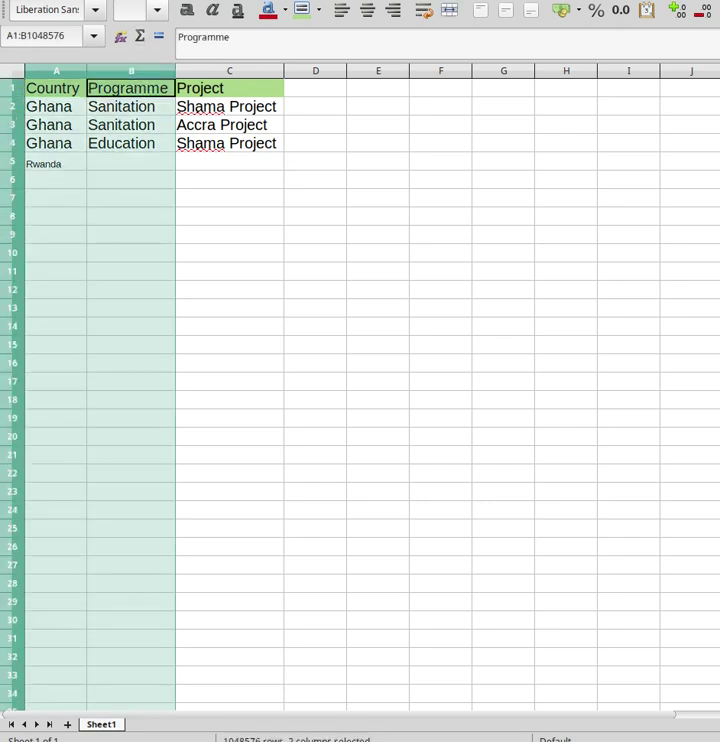
click(157, 10)
click(138, 162)
click(56, 180)
Complete row 5 with the programme "Water" and the project "Kigali Project".
key(Up)
key(Right)
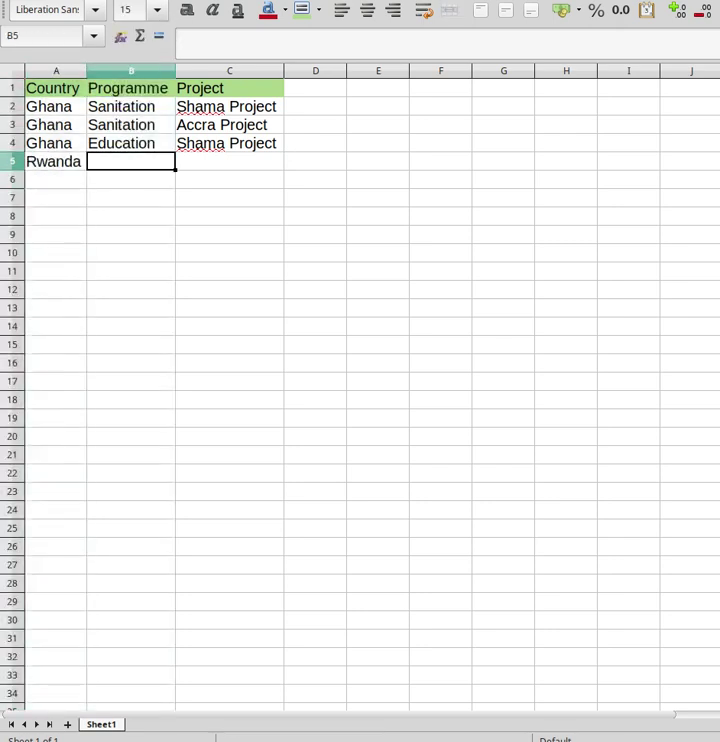
text(Water)
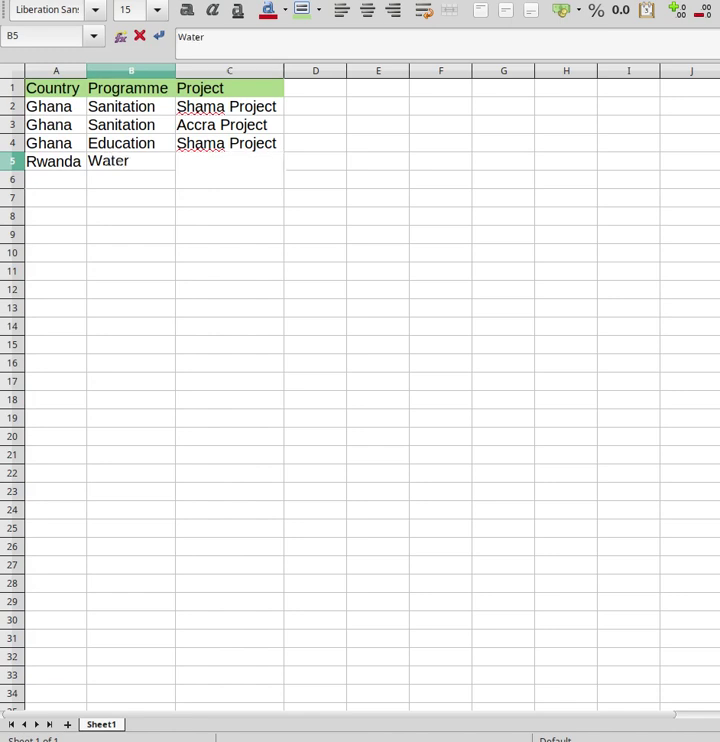
key(Tab)
text(Kigali)
text( Project)
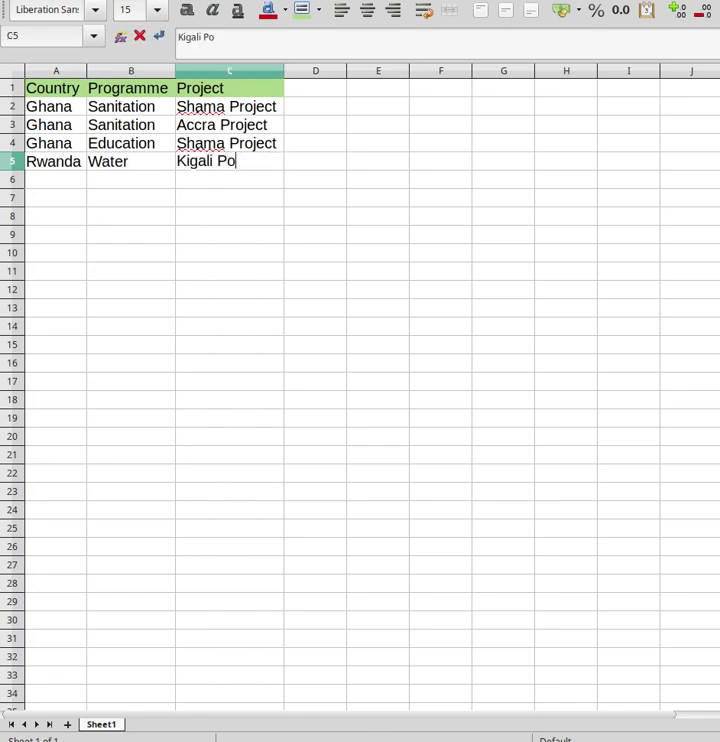
key(Return)
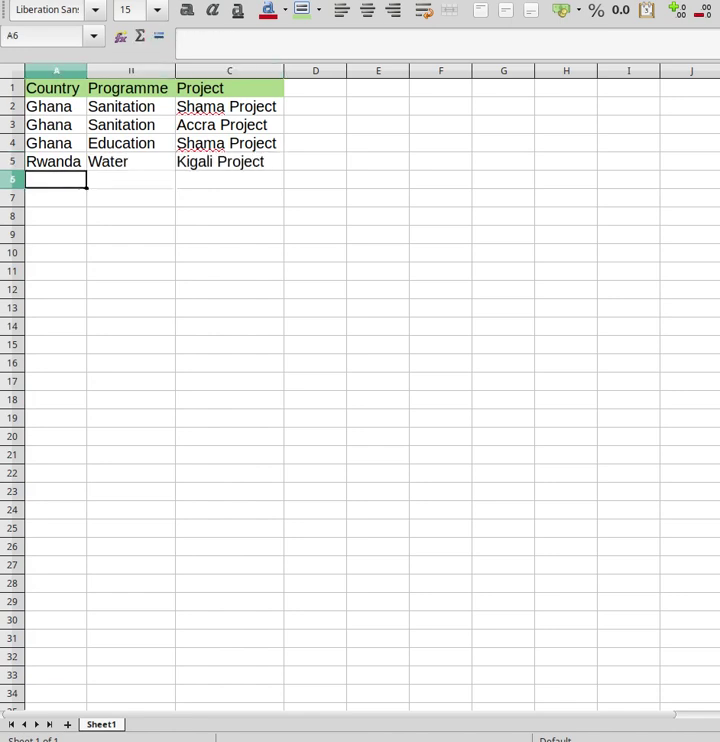
Fill row 6 with "Rwanda", "Water" and "Rural Project".
text(Rwanda)
key(Tab)
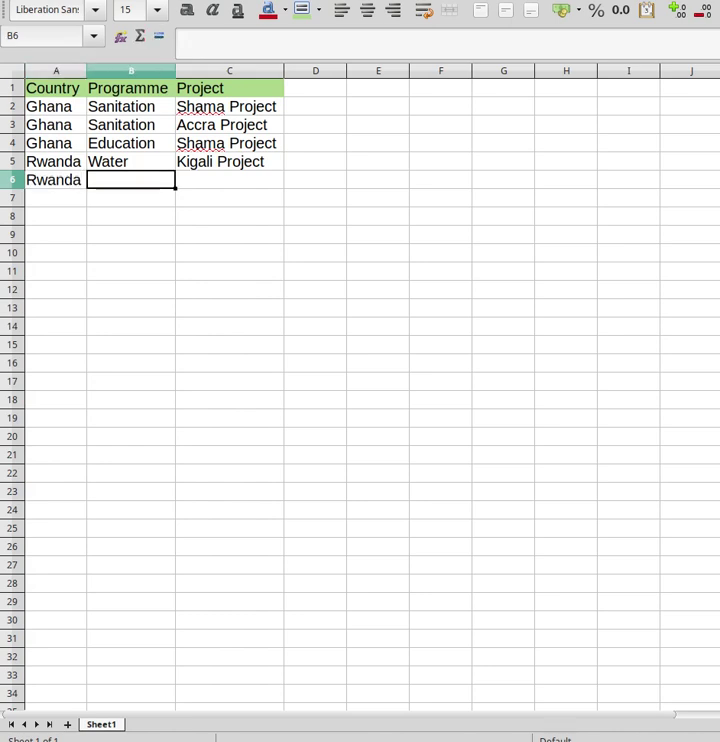
text(Water)
key(Tab)
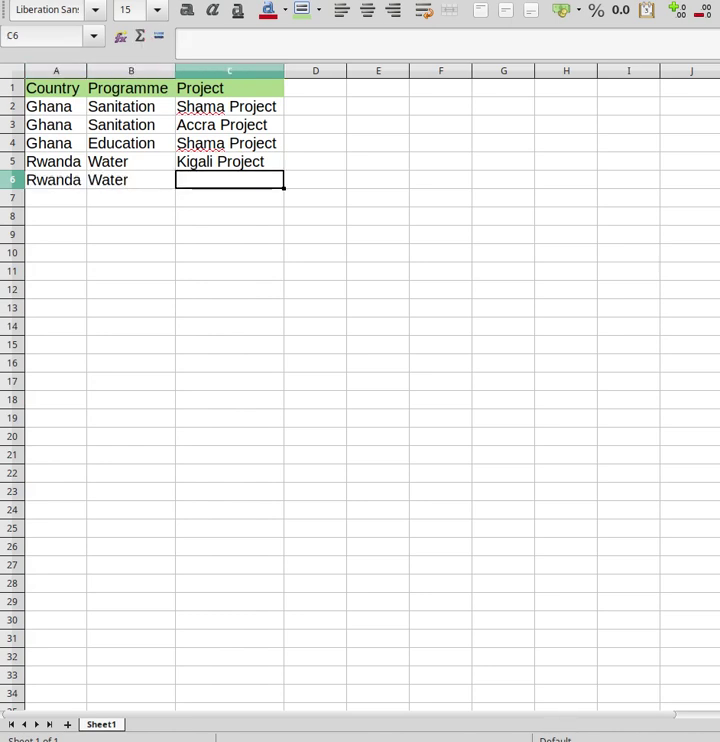
text(Rural Project)
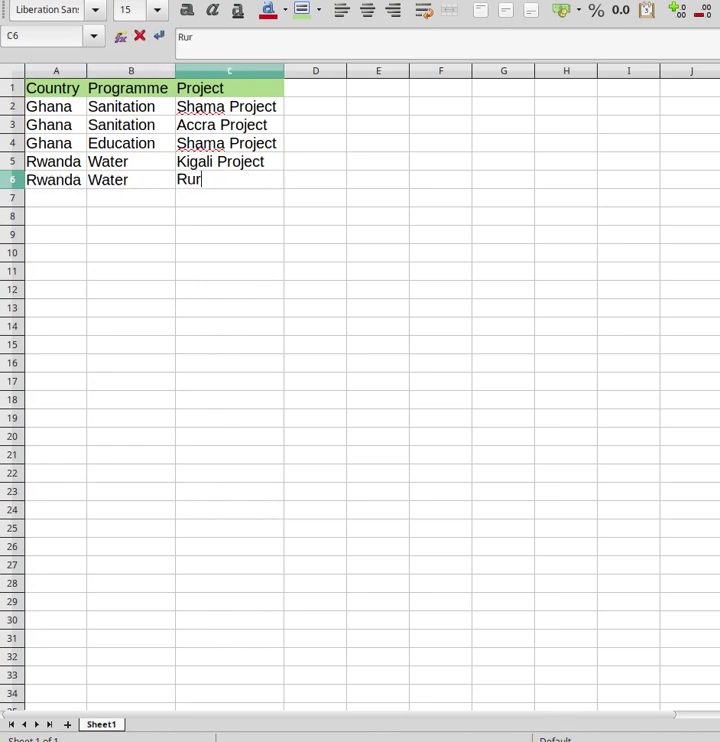
key(Return)
click(131, 308)
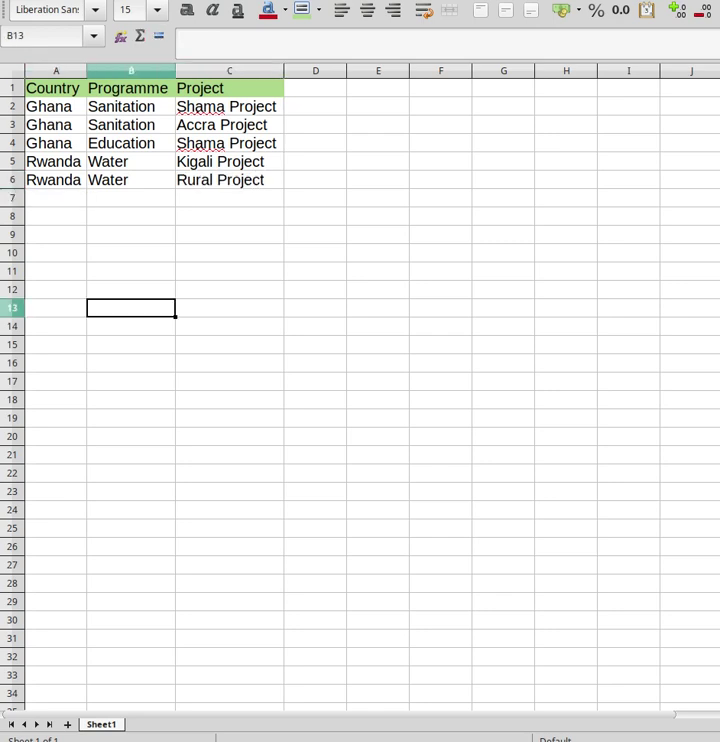
drag(131, 88, 229, 88)
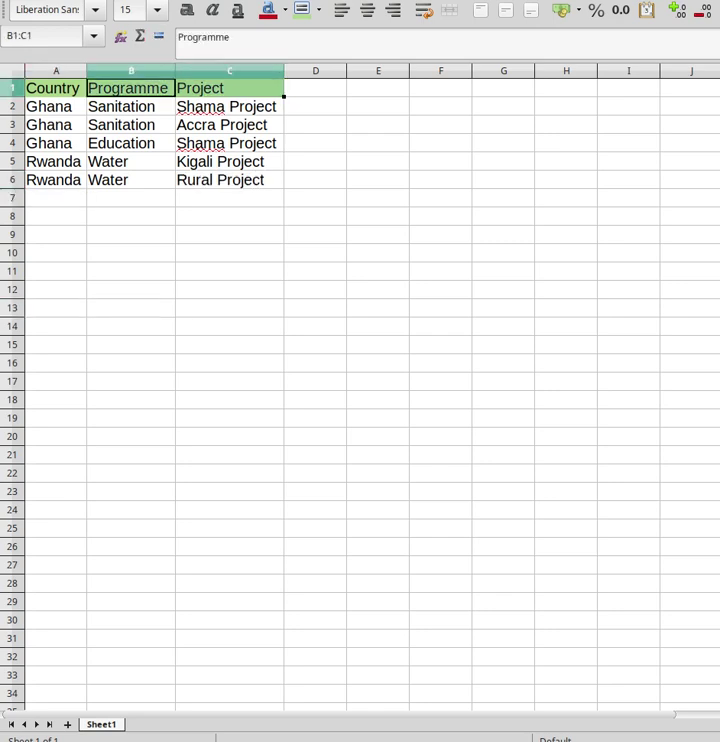
click(229, 216)
click(56, 308)
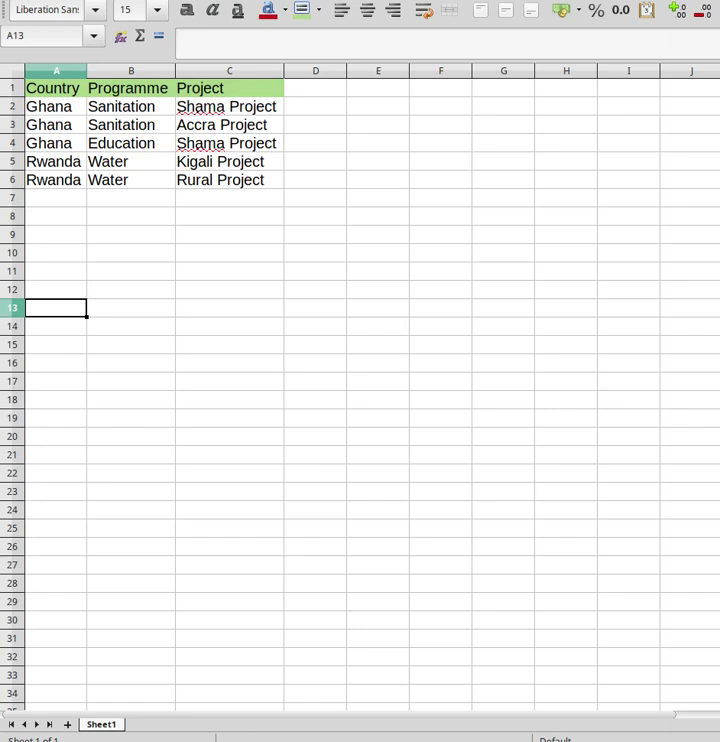
Save the spreadsheet as "Cascade Import" in the Documents folder.
click(14, 2)
click(40, 207)
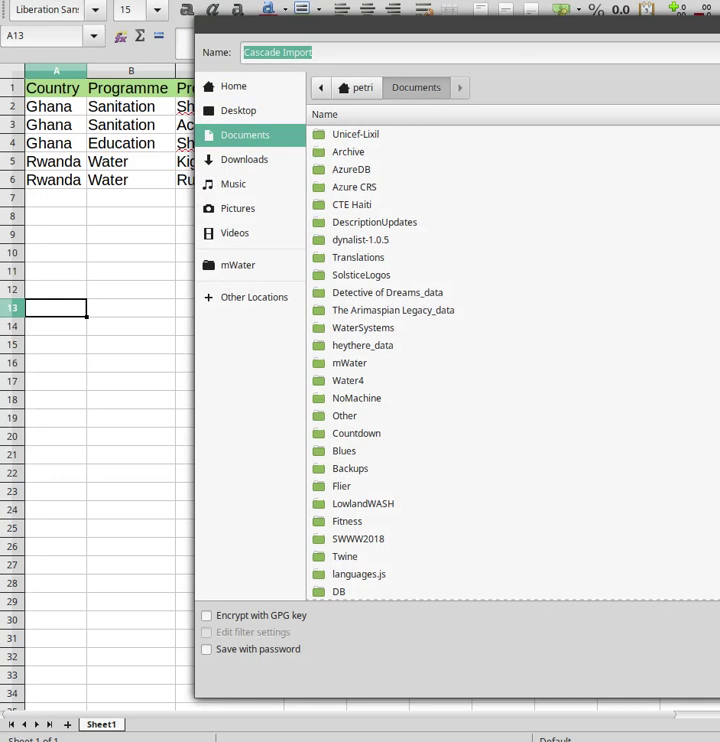
key(Return)
key(Return)
click(316, 253)
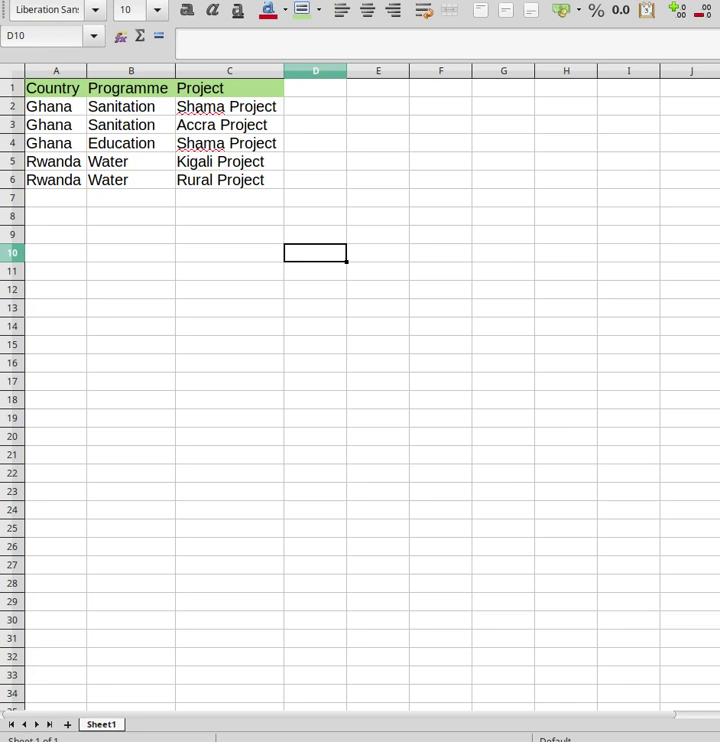
Switch to Solstice and upload the Cascade Import spreadsheet from Documents as the question's list options.
key(alt+Tab)
click(214, 263)
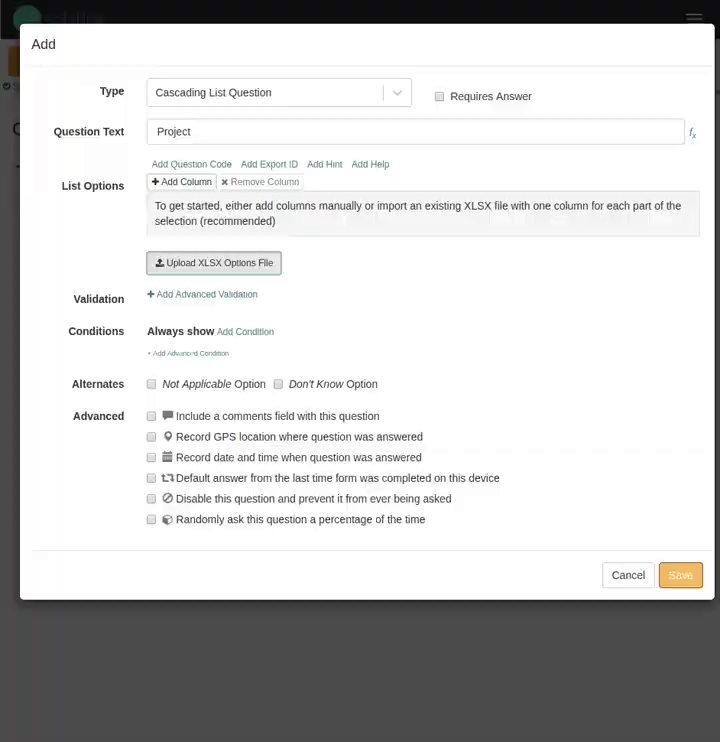
click(50, 98)
click(50, 73)
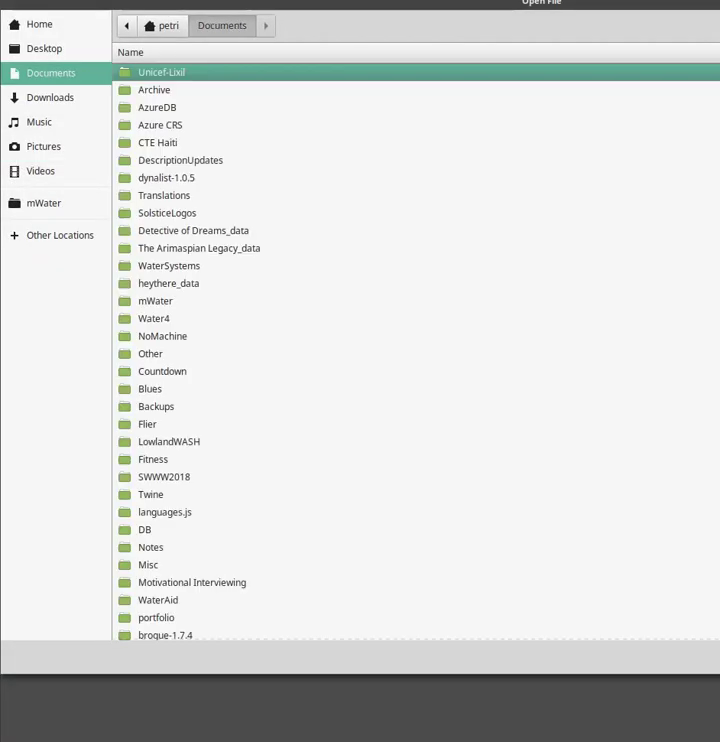
scroll(400, 350, down, 5)
double_click(180, 470)
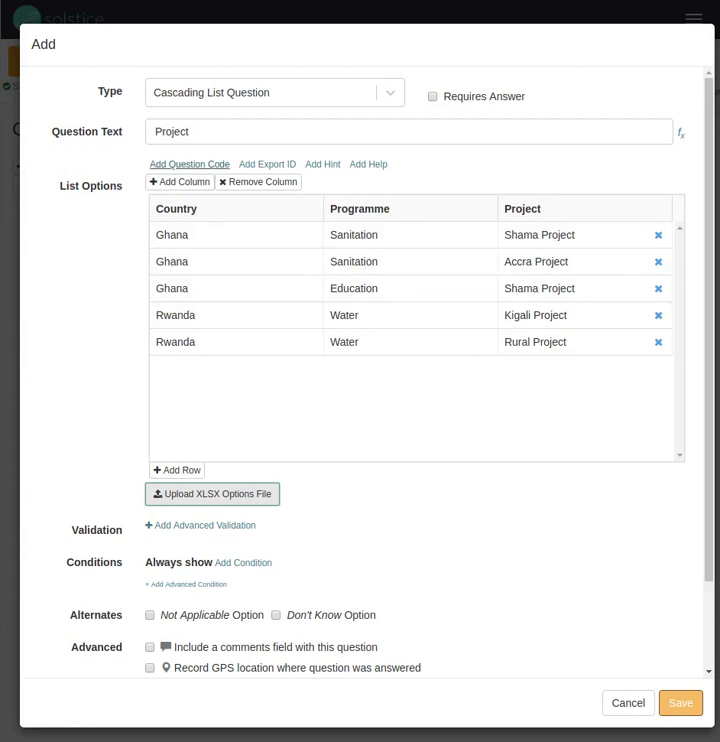
Look at the Programme choices offered in the Kigali Project row.
click(482, 316)
double_click(482, 316)
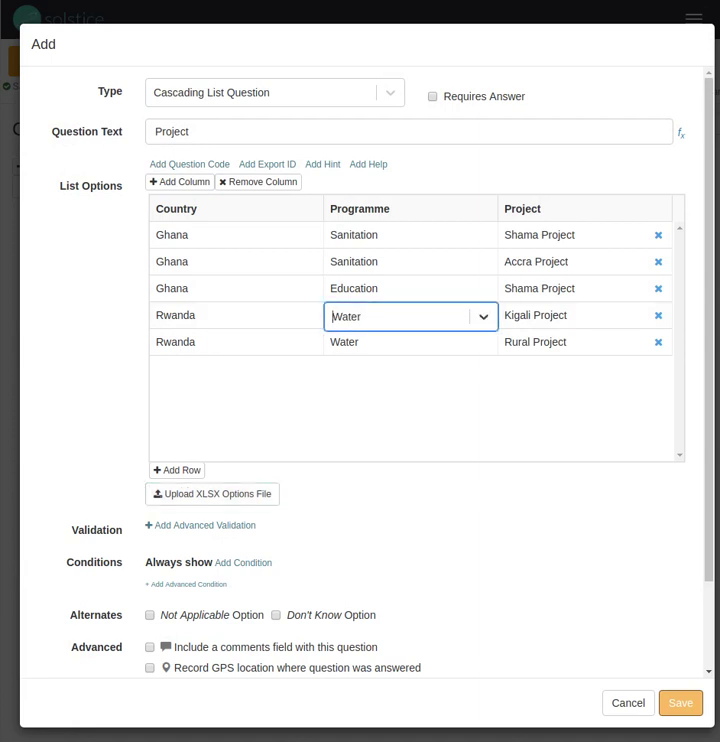
click(483, 317)
click(483, 317)
Add an option row with the country Rwanda and the programme Education.
click(177, 470)
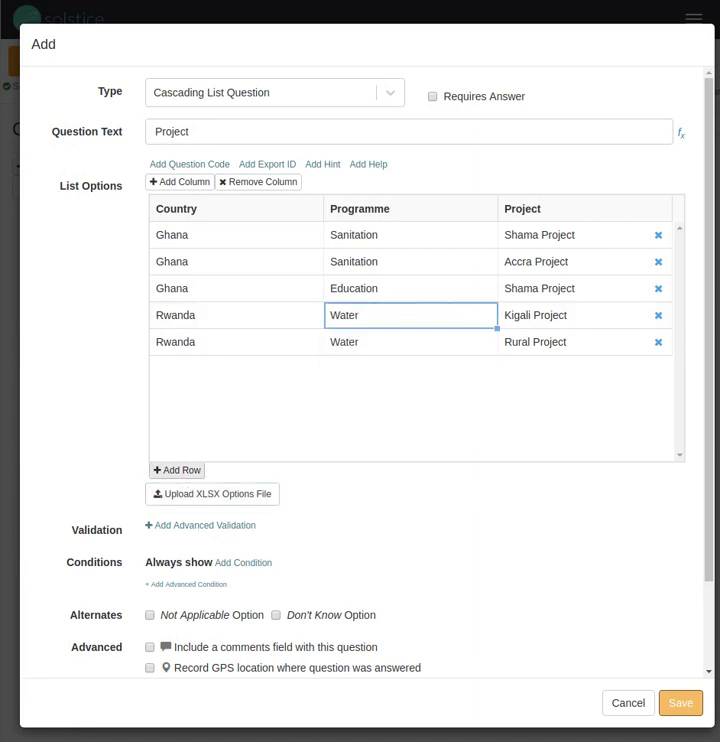
double_click(200, 369)
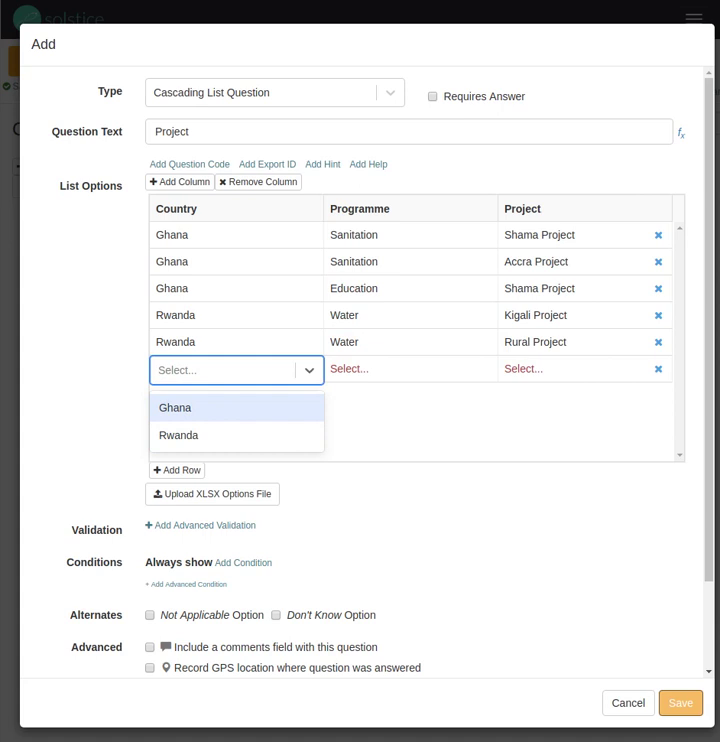
click(180, 434)
key(Tab)
key(Return)
key(Down)
key(Return)
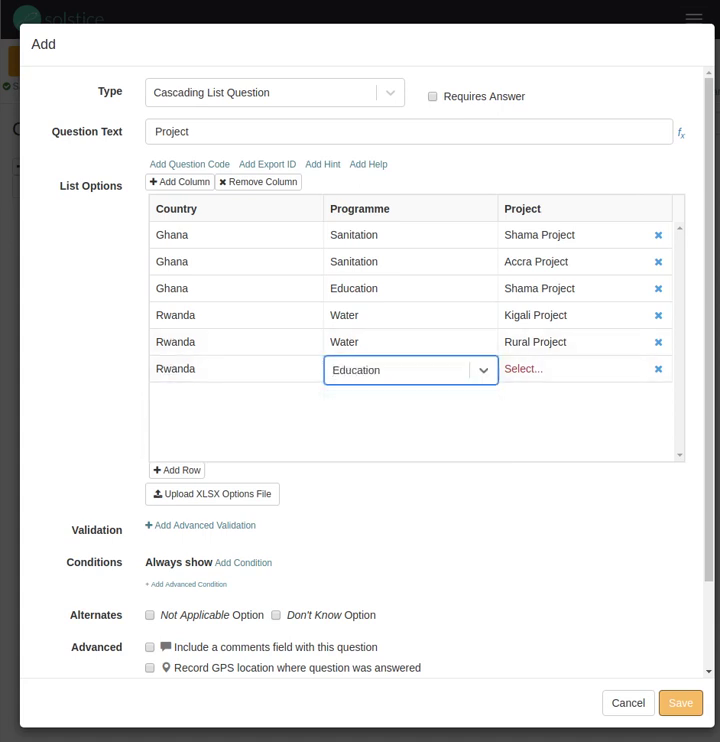
Create "Urban Project" as the project of the new Rwanda Education row and save the question.
key(Tab)
key(Return)
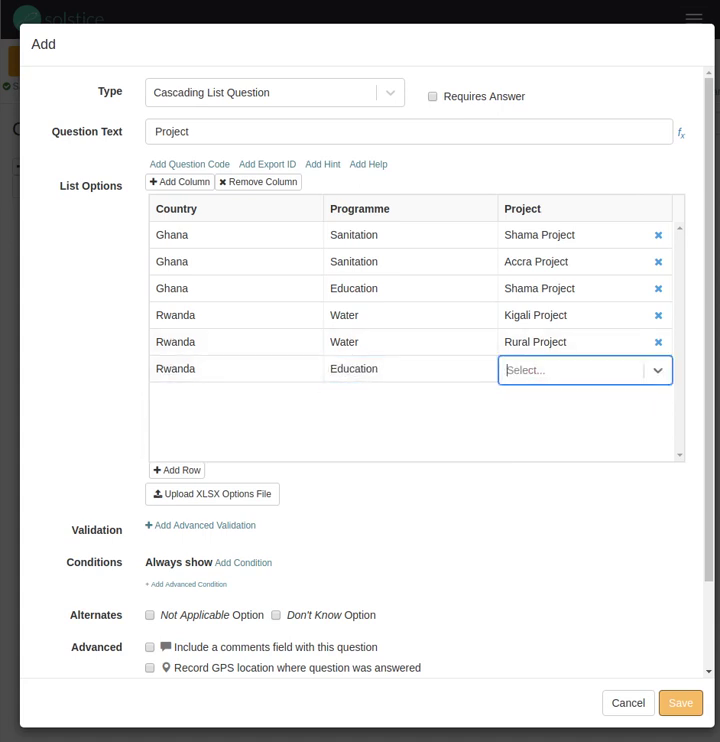
key(Down)
key(Down)
key(Down)
key(Return)
text(Urban Project)
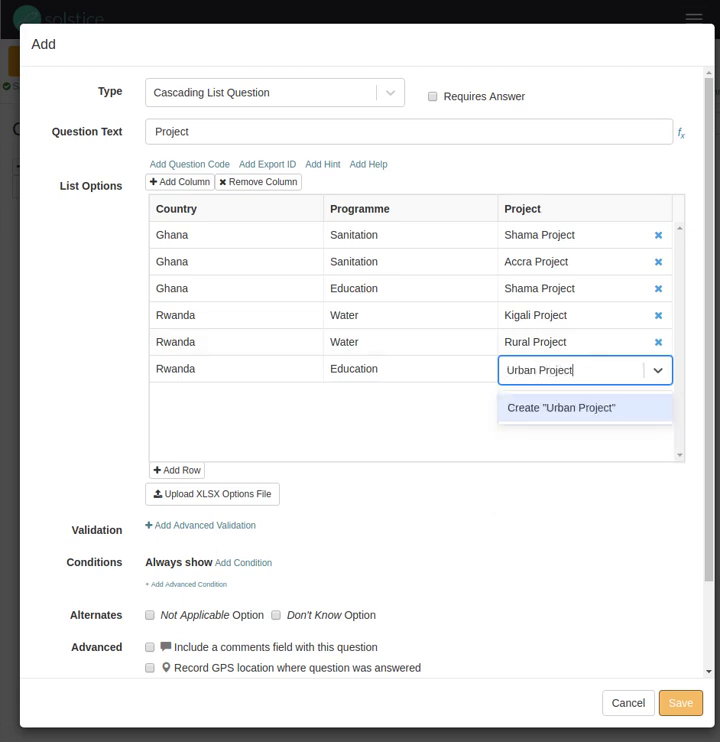
key(Return)
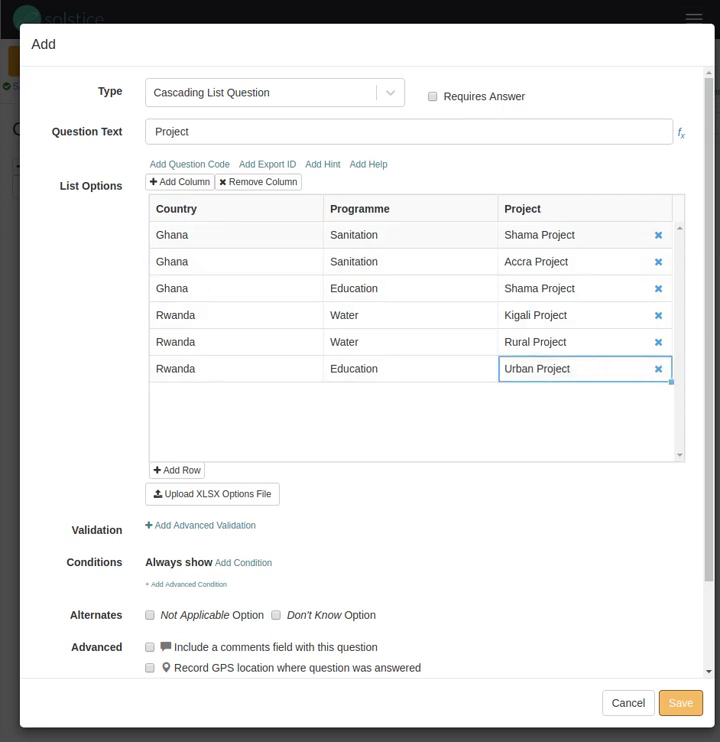
click(680, 703)
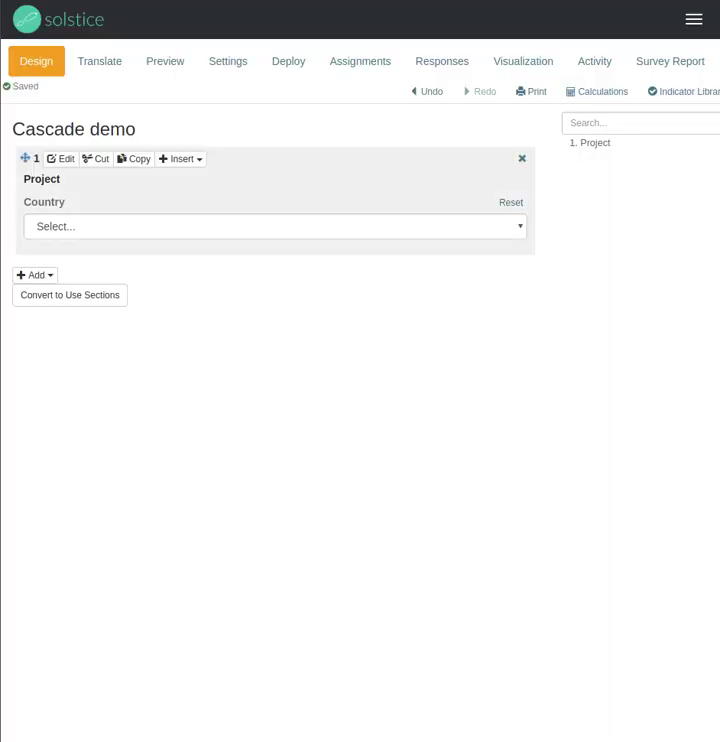
Test the cascading question by selecting Ghana, Education and Shama Project.
click(275, 227)
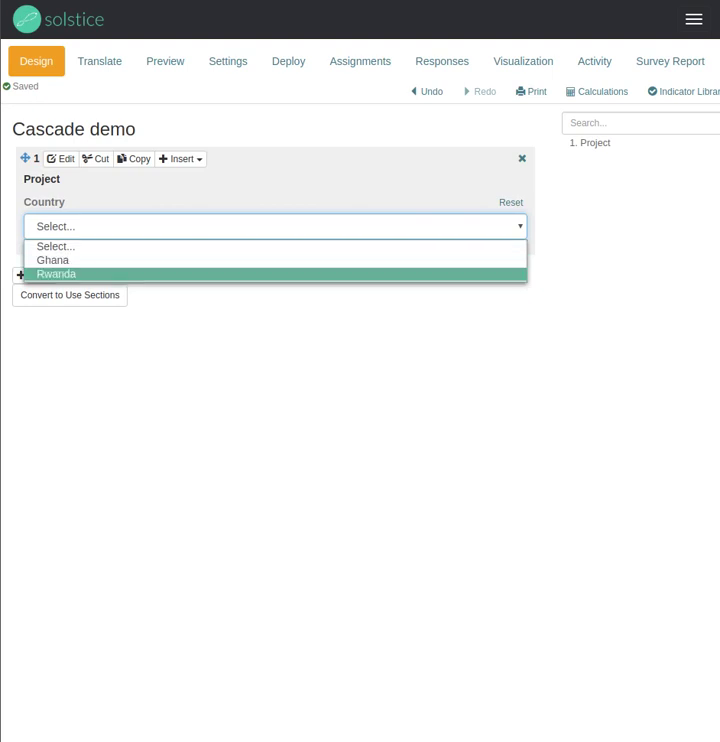
key(Up)
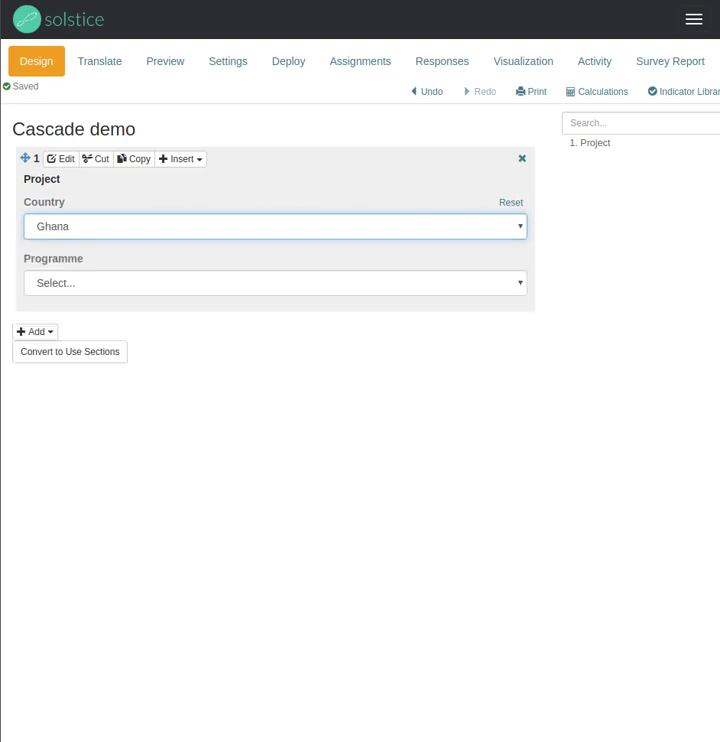
click(275, 283)
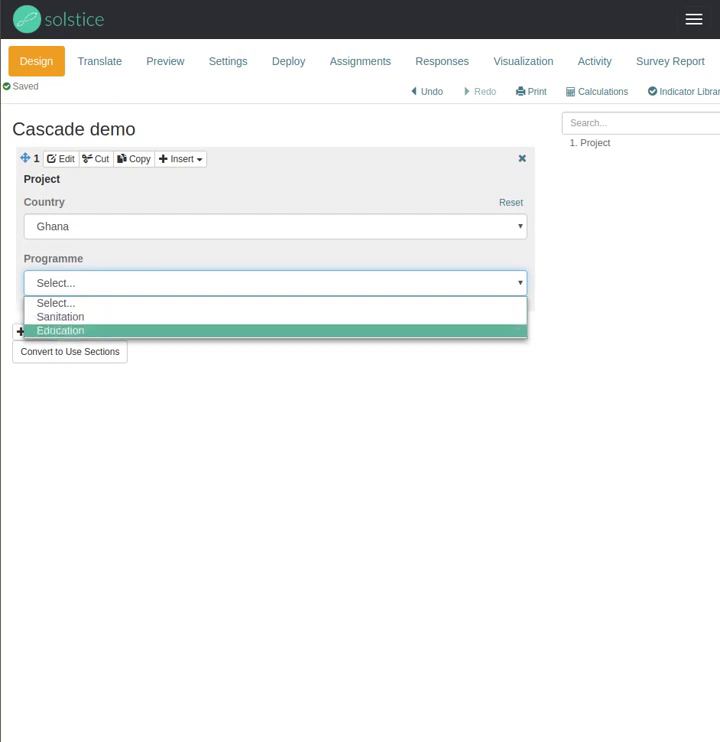
click(275, 331)
click(275, 340)
click(275, 373)
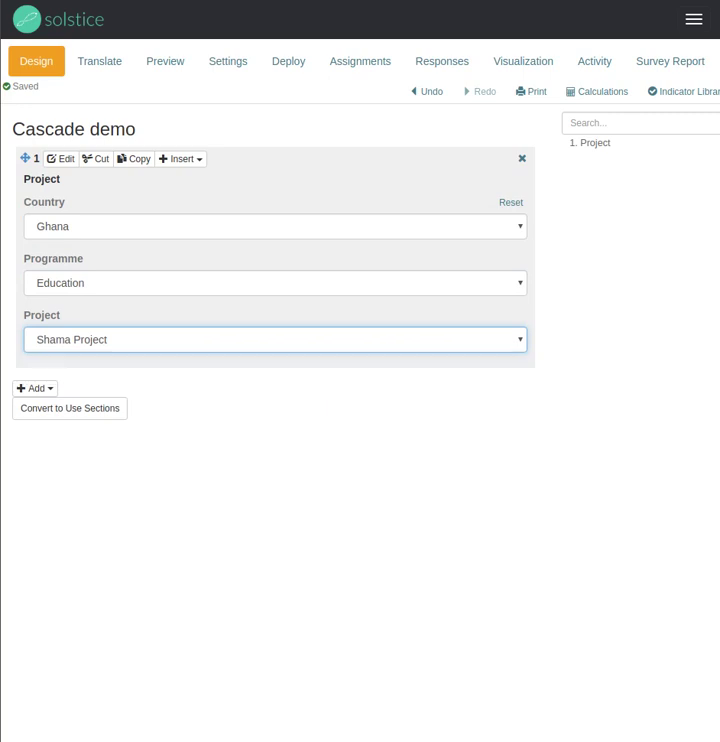
Change the test answer to the Sanitation programme and Accra Project.
click(275, 283)
click(275, 316)
click(275, 340)
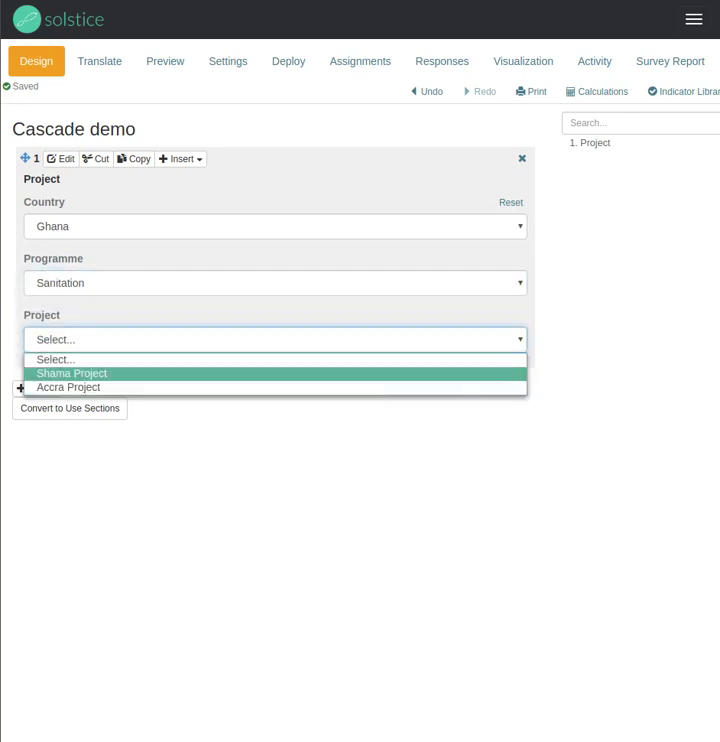
click(275, 387)
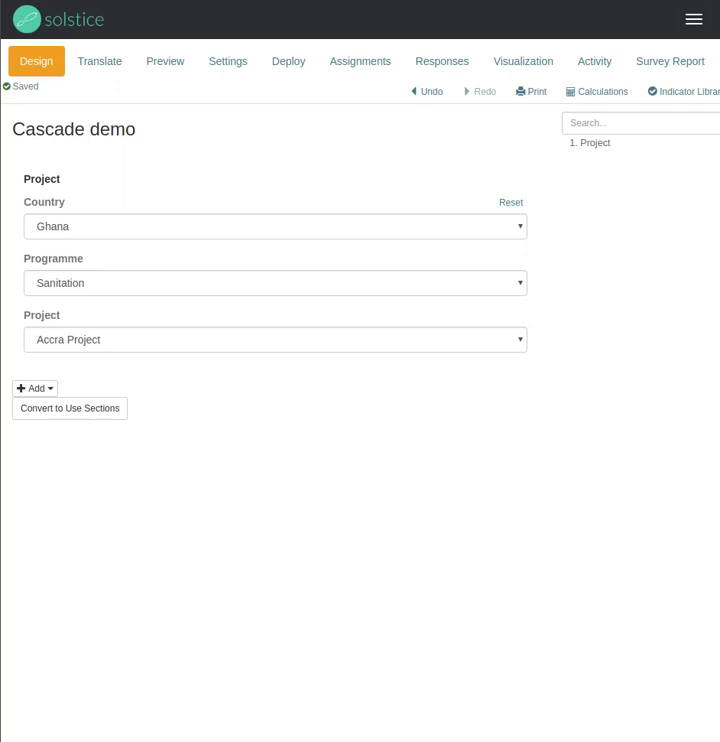
Open the Project question for editing and examine its list options and advanced settings.
click(61, 159)
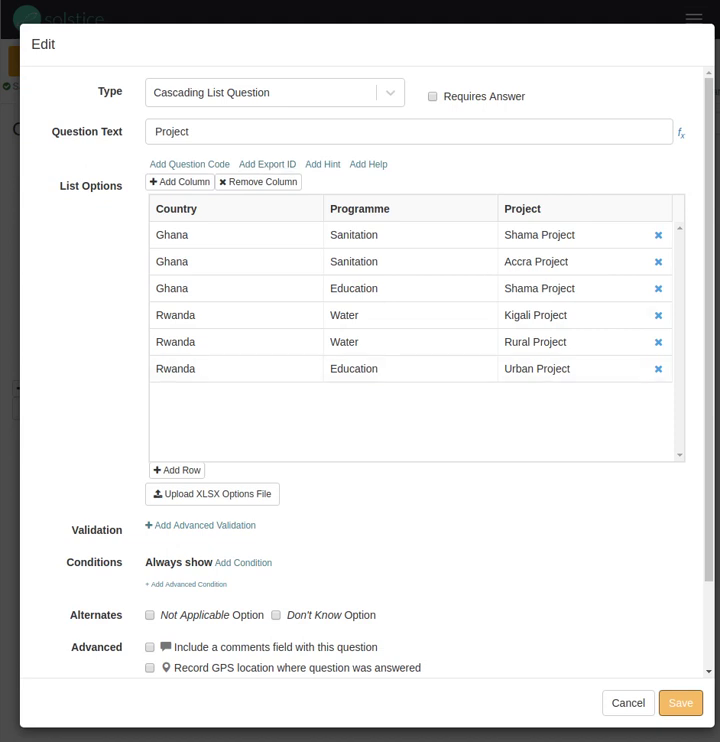
scroll(360, 370, down, 1)
scroll(360, 370, up, 1)
scroll(360, 370, down, 1)
scroll(360, 370, down, 1)
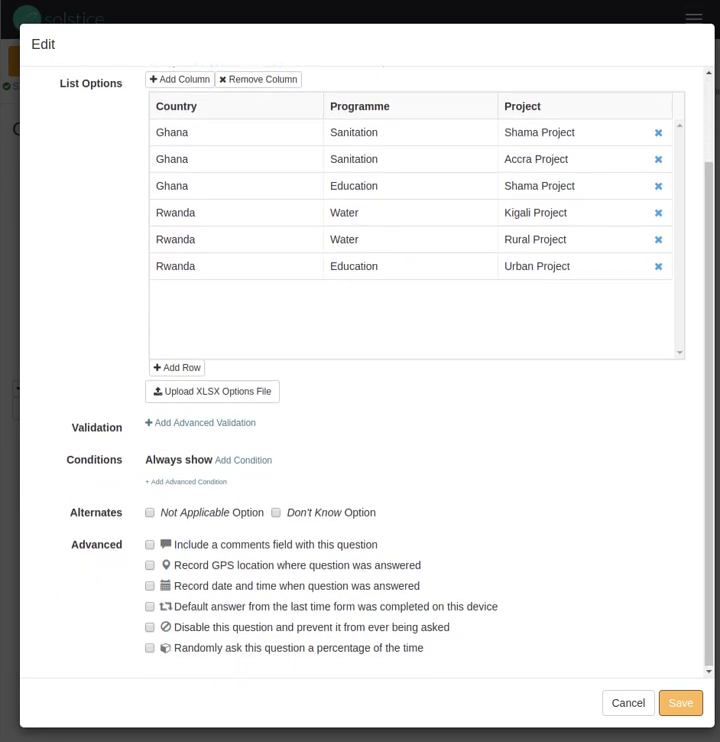
scroll(360, 370, up, 1)
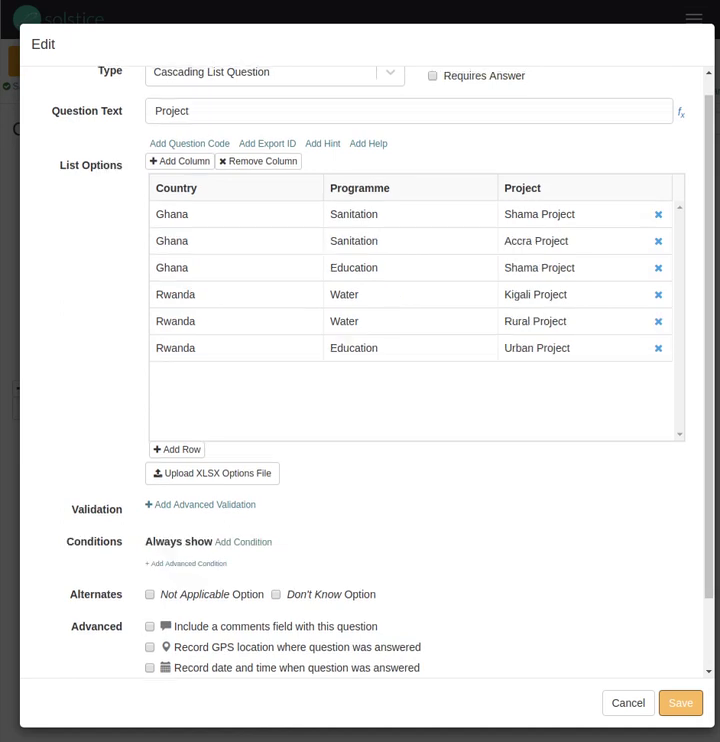
scroll(360, 370, up, 1)
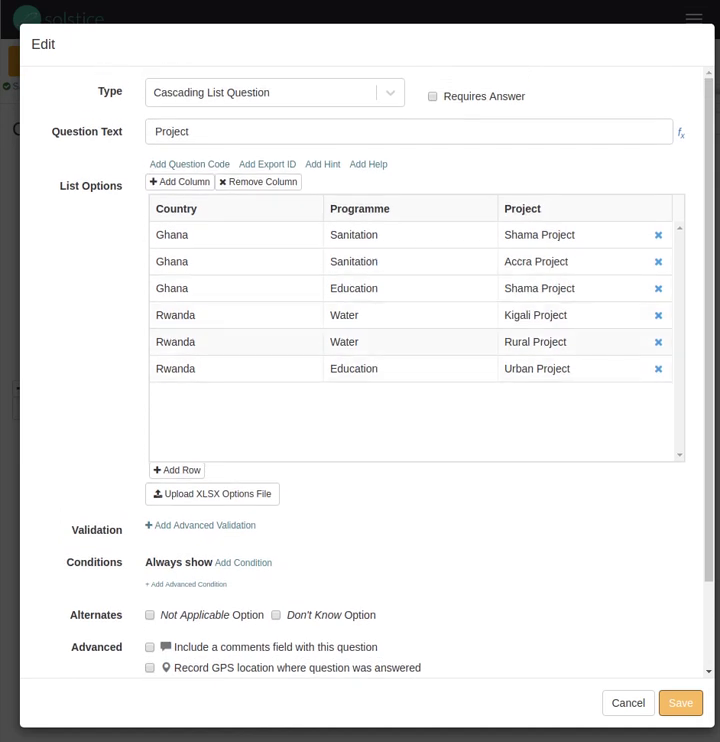
Check the Programme choices in the Rural Project row and save the question.
click(410, 342)
double_click(410, 342)
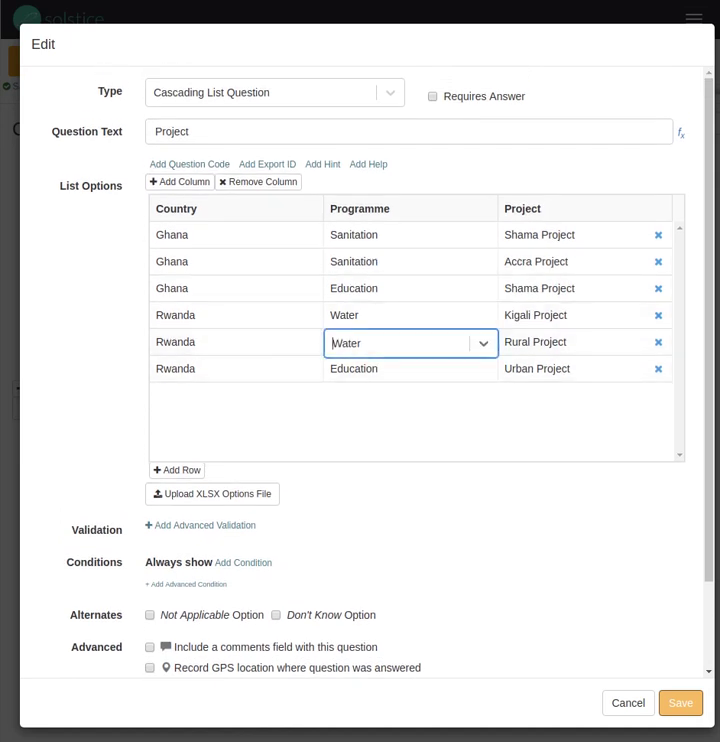
click(484, 343)
click(484, 343)
click(430, 415)
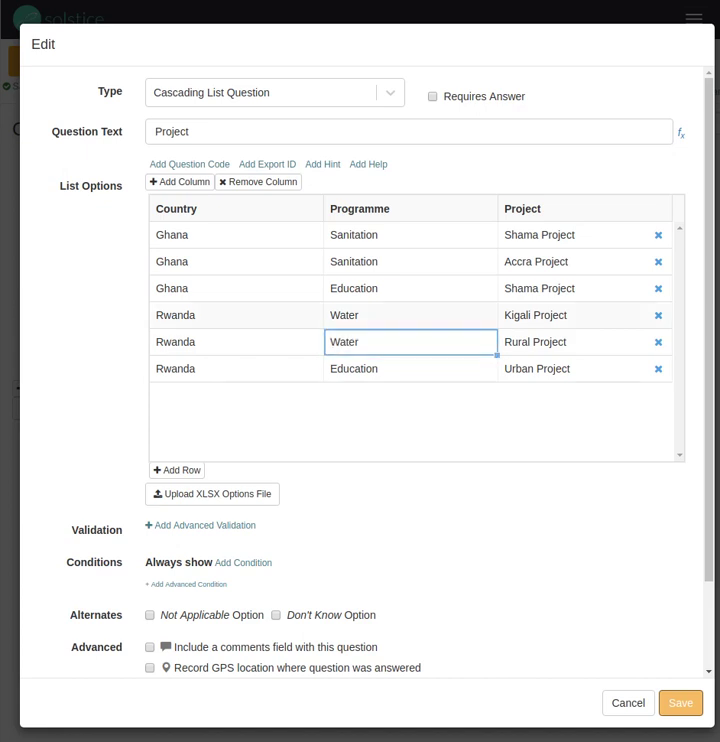
click(681, 703)
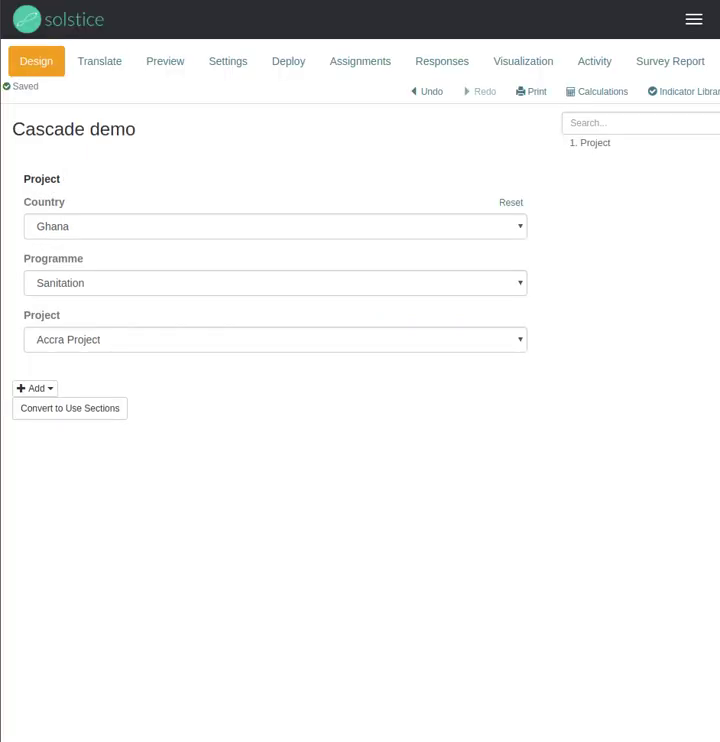